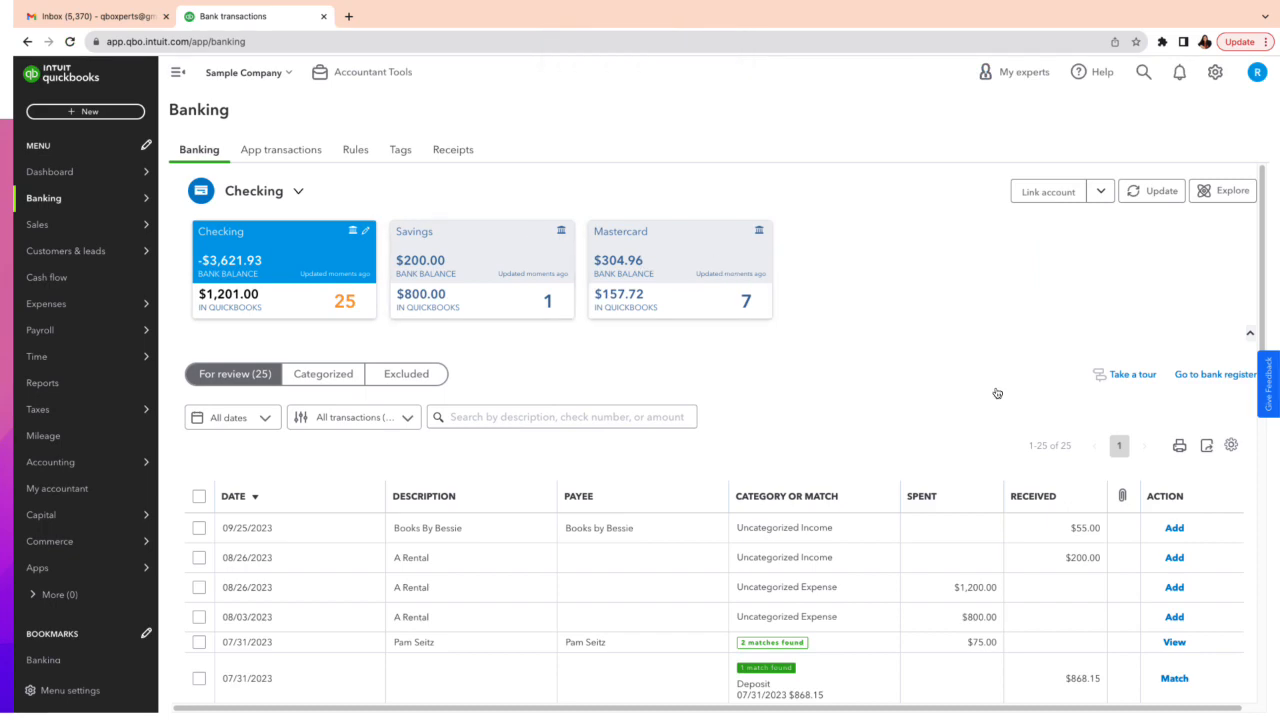
# Match the $868.15 deposit dated 07/31/2023 in the Checking account to its suggested record.
pyautogui.scroll(-1, 993, 385)
pyautogui.scroll(-2, 991, 375)
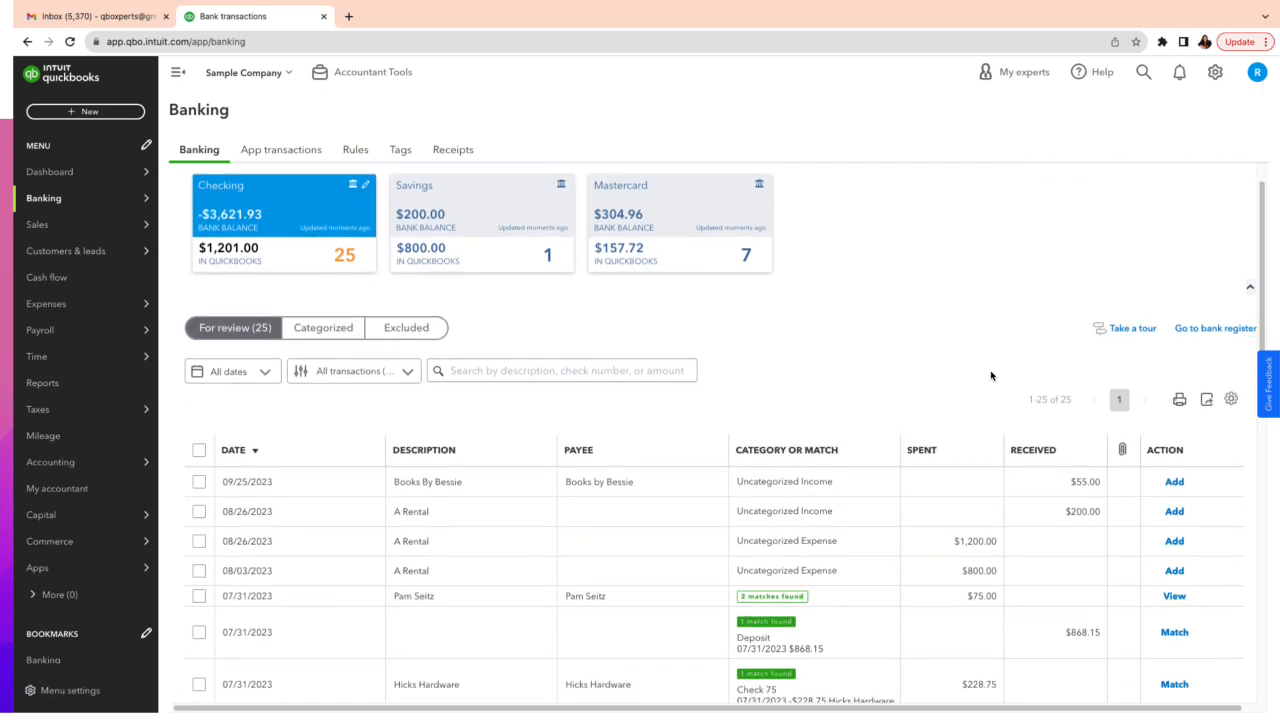
pyautogui.scroll(-1, 991, 375)
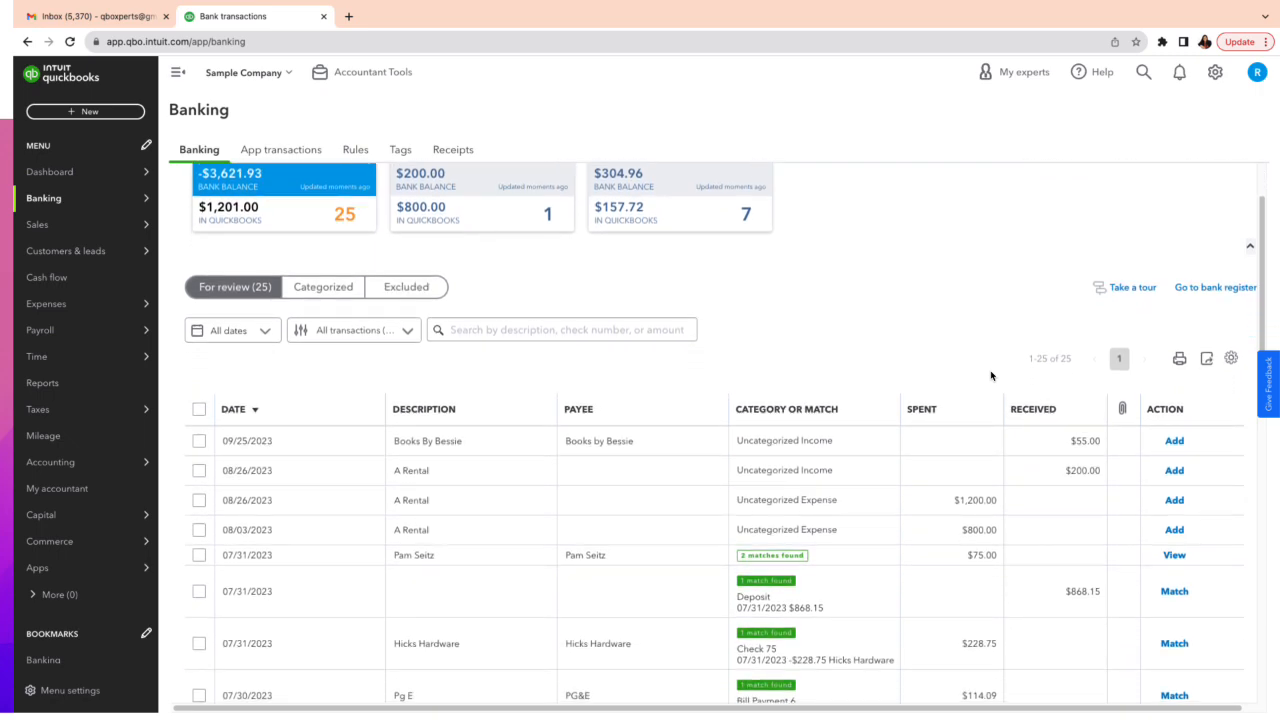
pyautogui.scroll(-5, 991, 375)
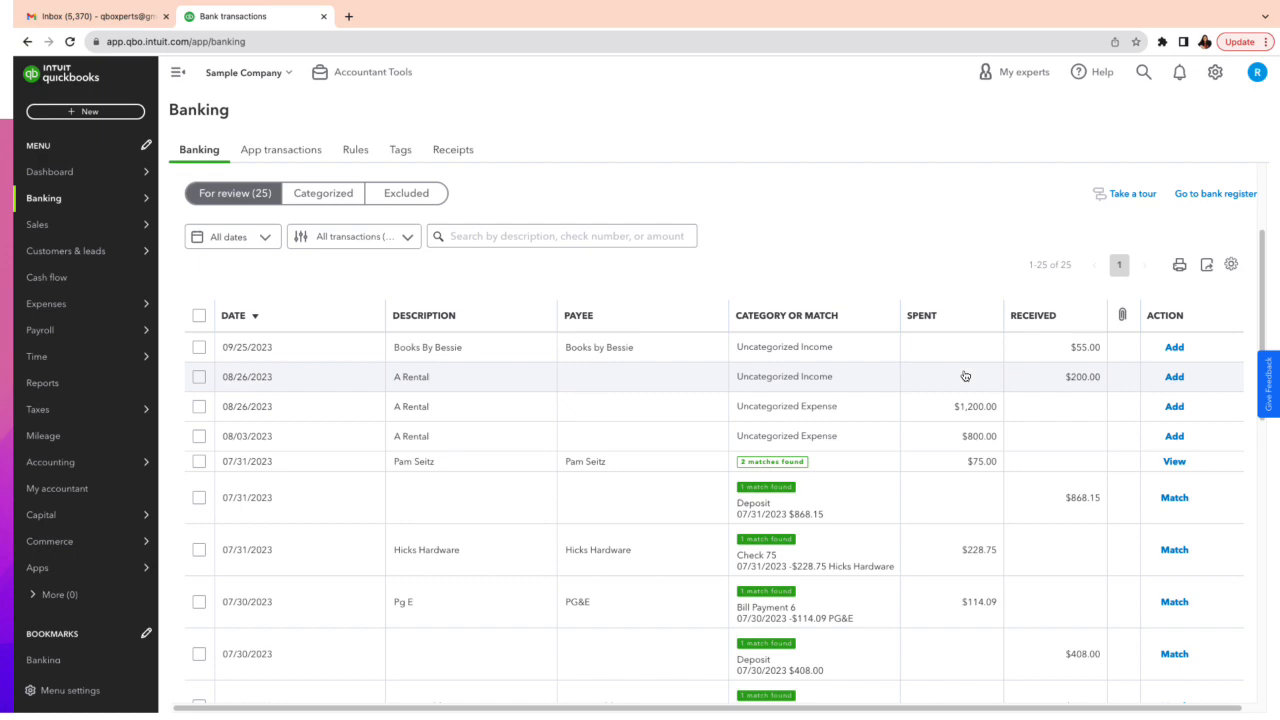
pyautogui.click(1174, 498)
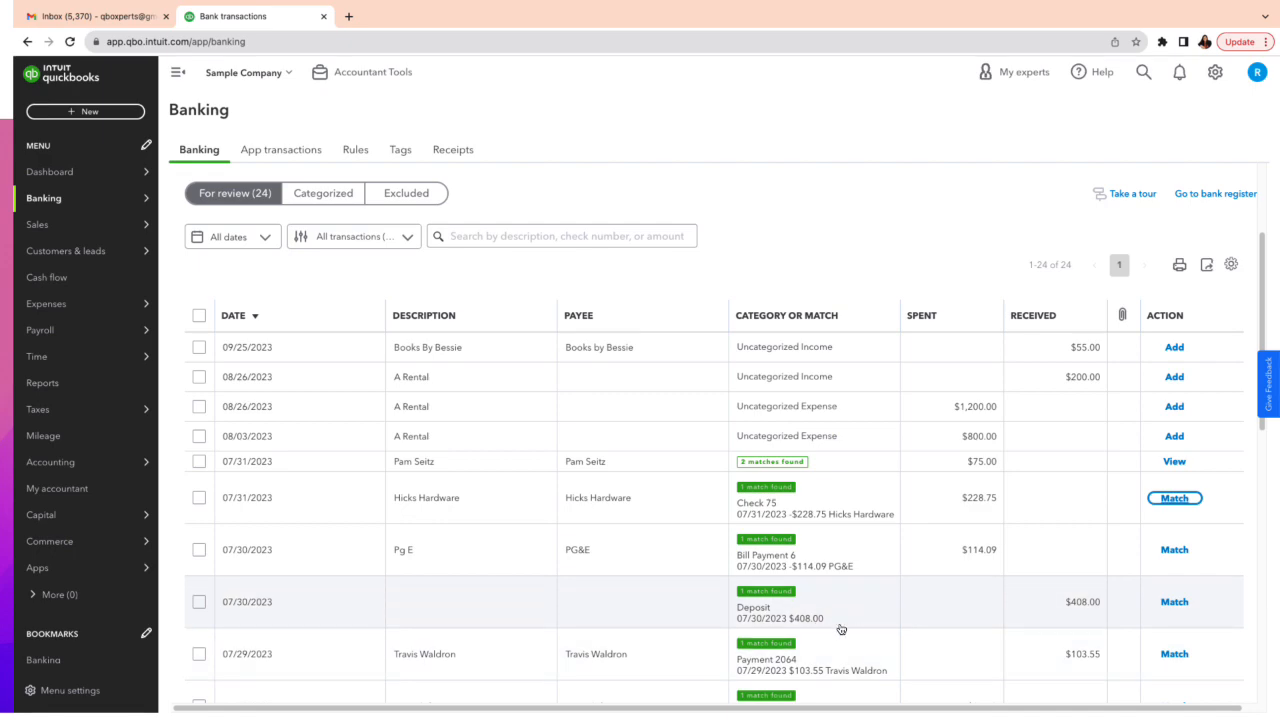
# Check the deposit record behind the $408.00 transaction dated 07/30/2023, and match the transaction to it.
pyautogui.click(1085, 607)
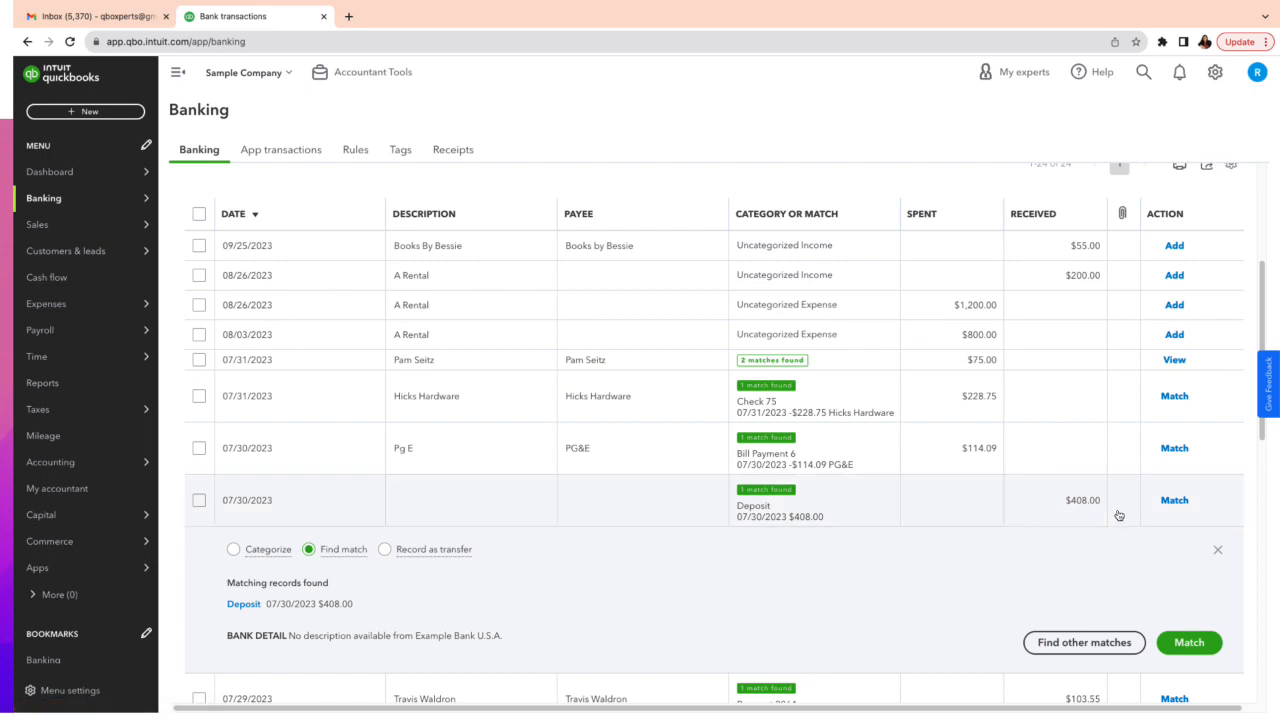
pyautogui.click(244, 605)
pyautogui.scroll(-1, 249, 603)
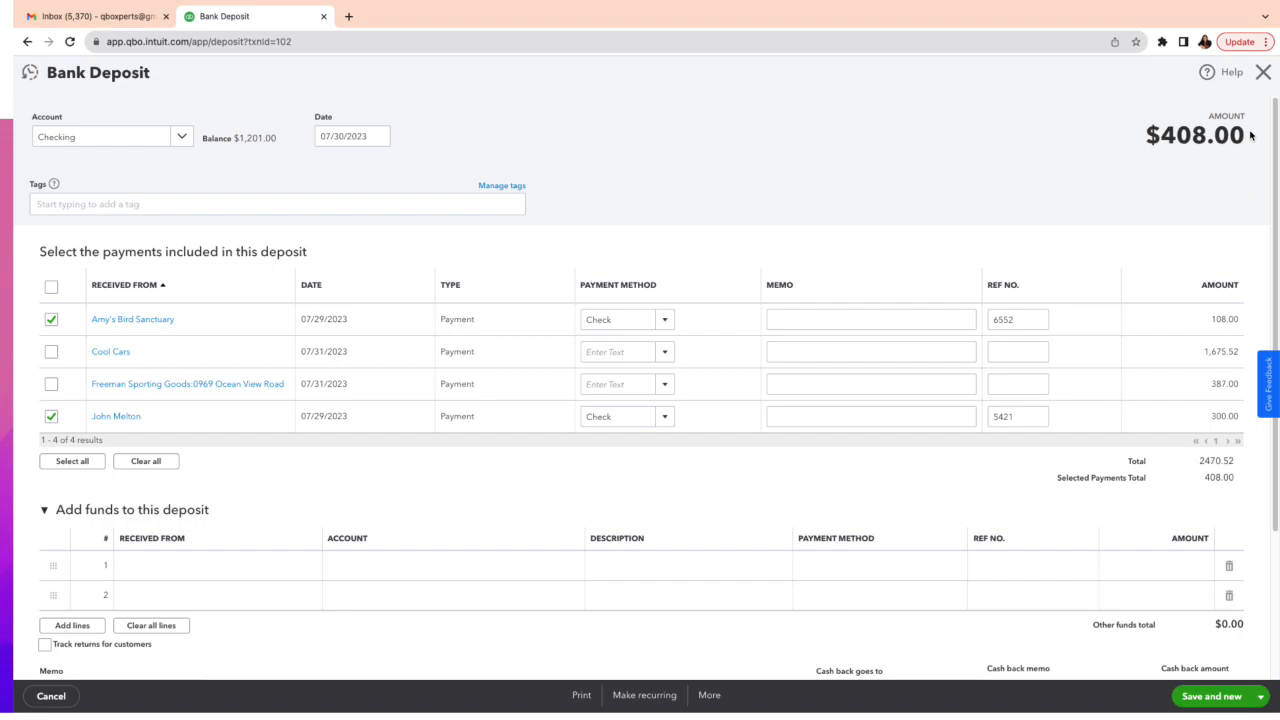
pyautogui.click(1264, 80)
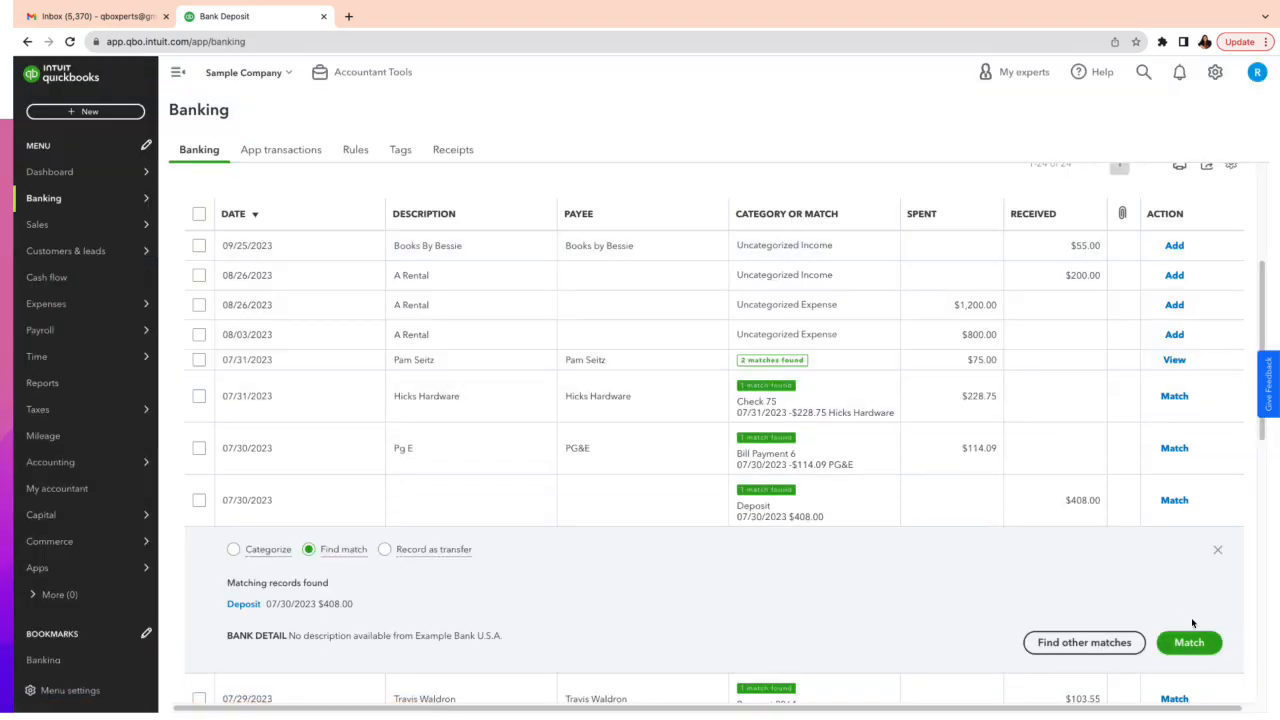
pyautogui.click(1189, 643)
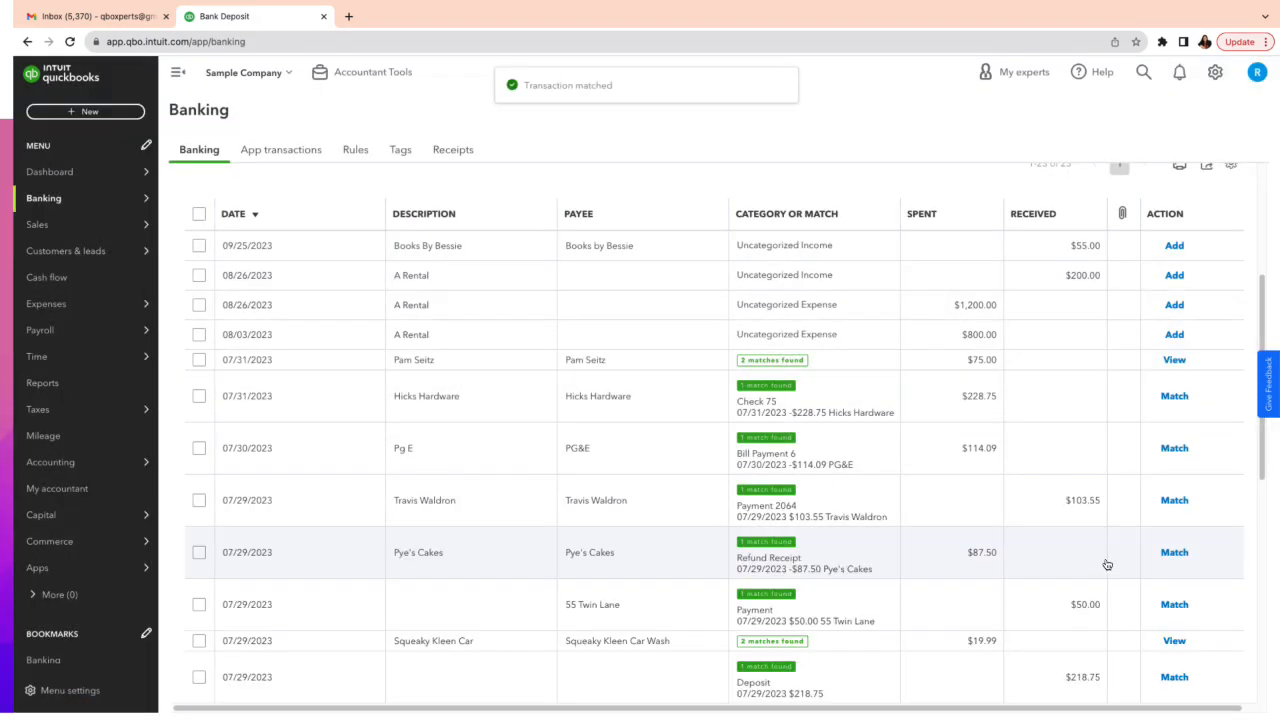
# Review the linked check for the $228.75 Hicks Hardware transaction, and match the transaction to it.
pyautogui.click(980, 403)
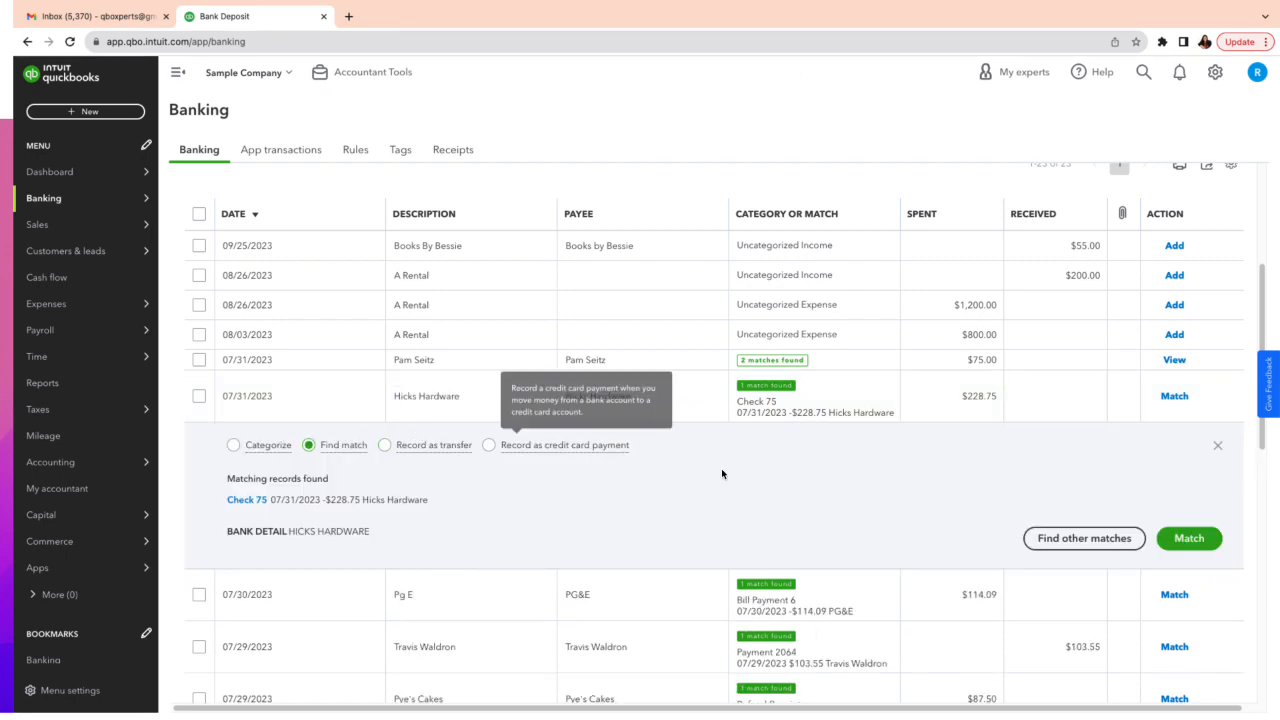
pyautogui.click(245, 500)
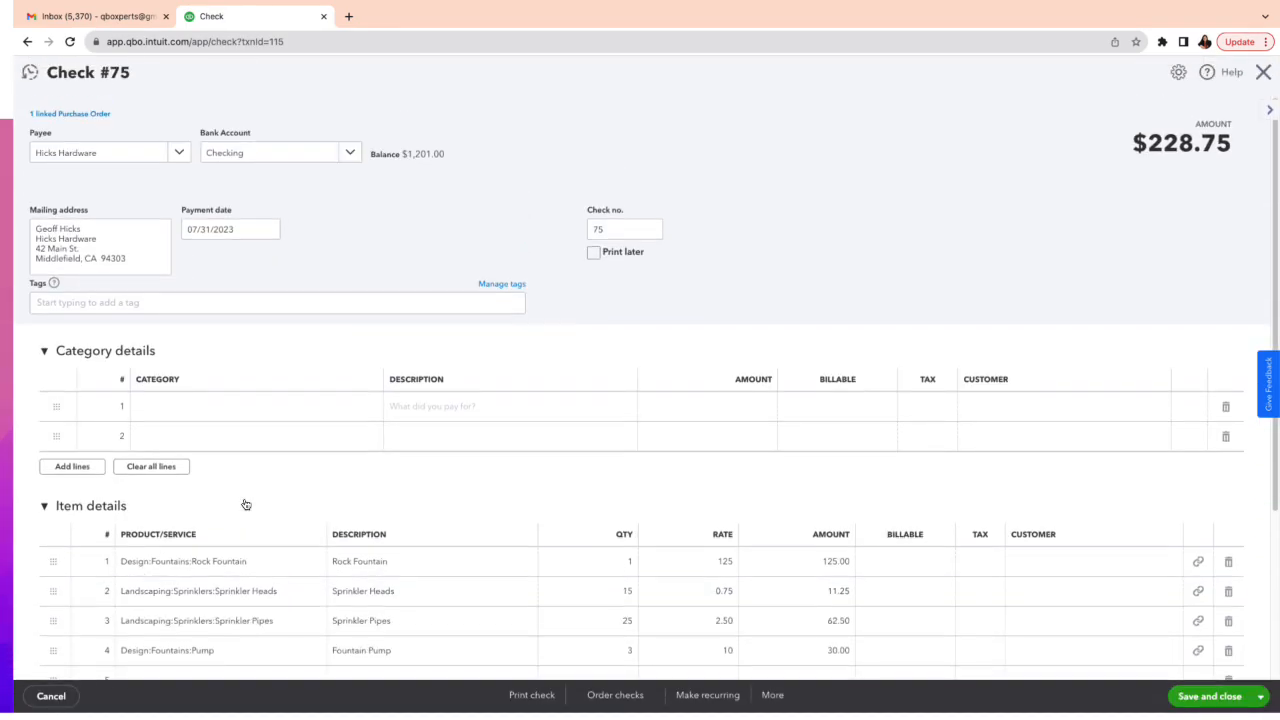
pyautogui.scroll(-3, 245, 504)
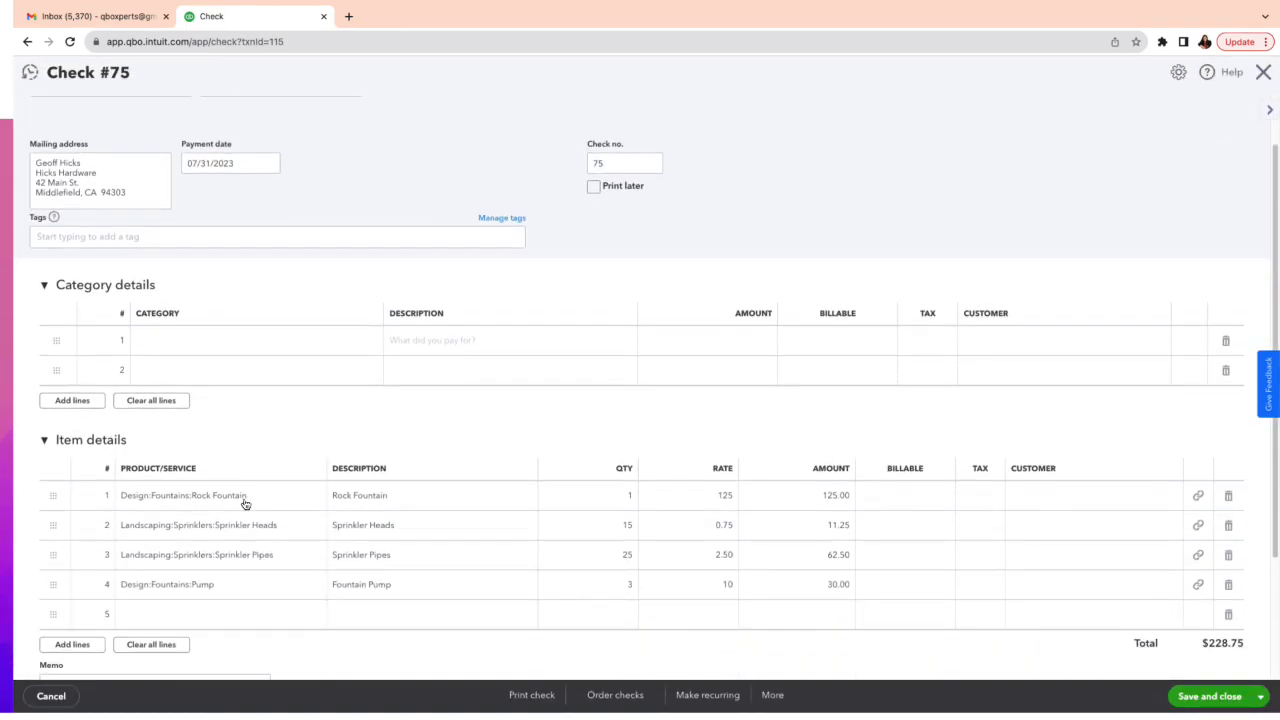
pyautogui.scroll(3, 245, 504)
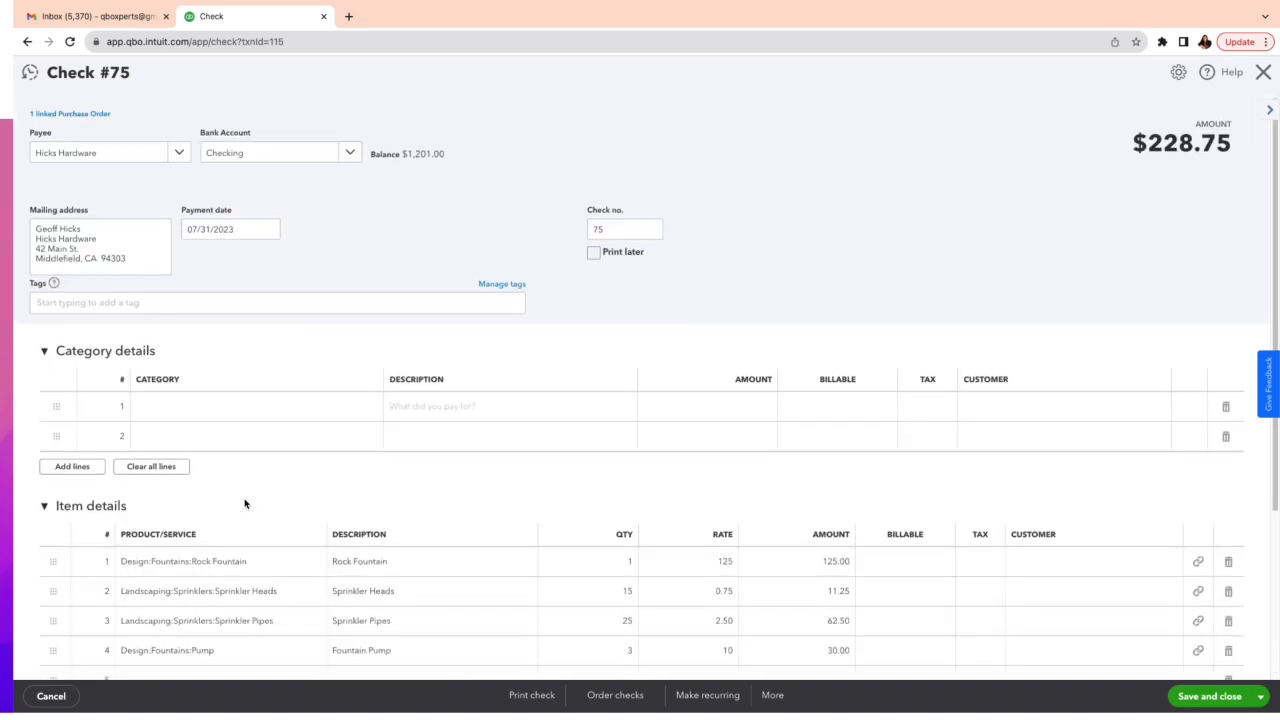
pyautogui.scroll(-2, 245, 504)
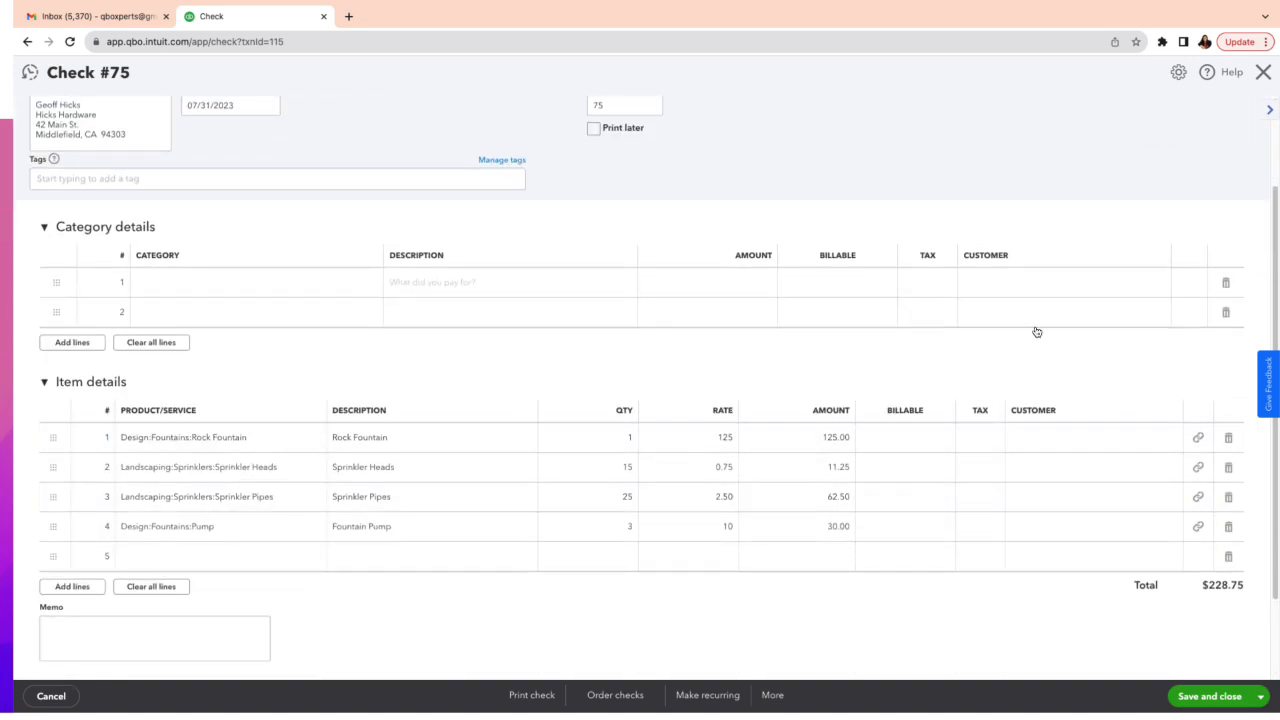
pyautogui.click(1264, 72)
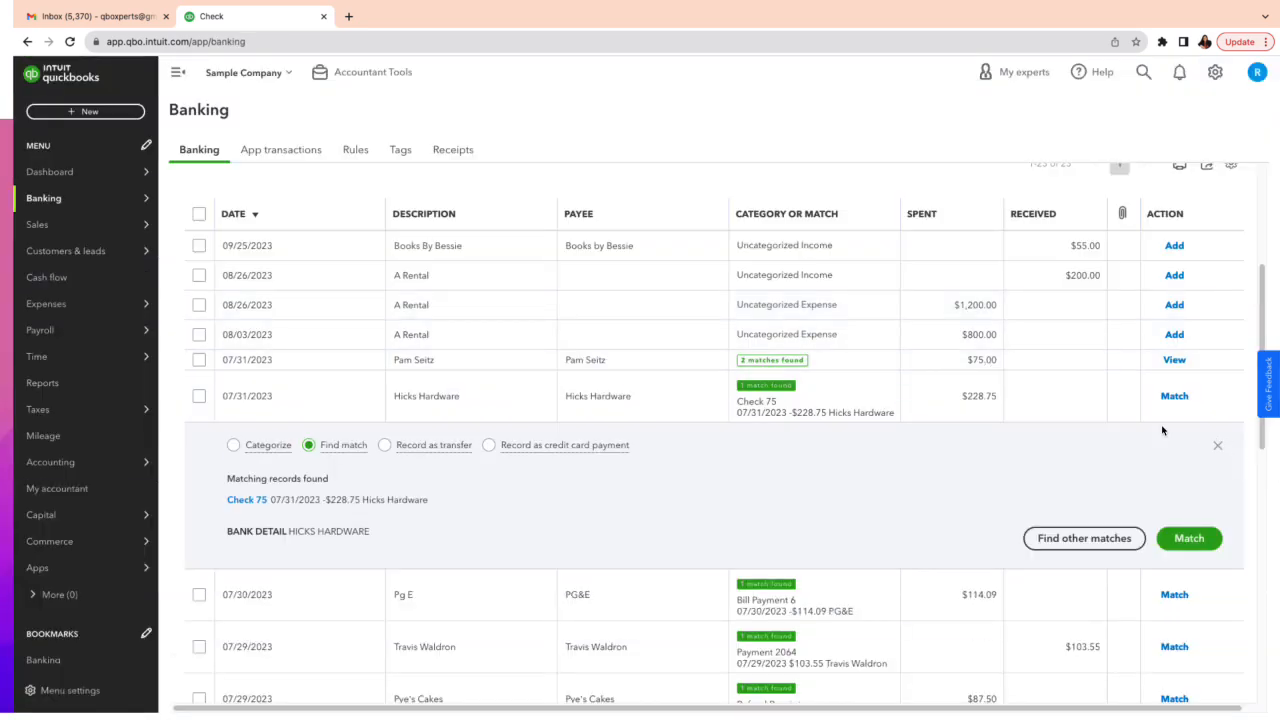
pyautogui.click(1218, 448)
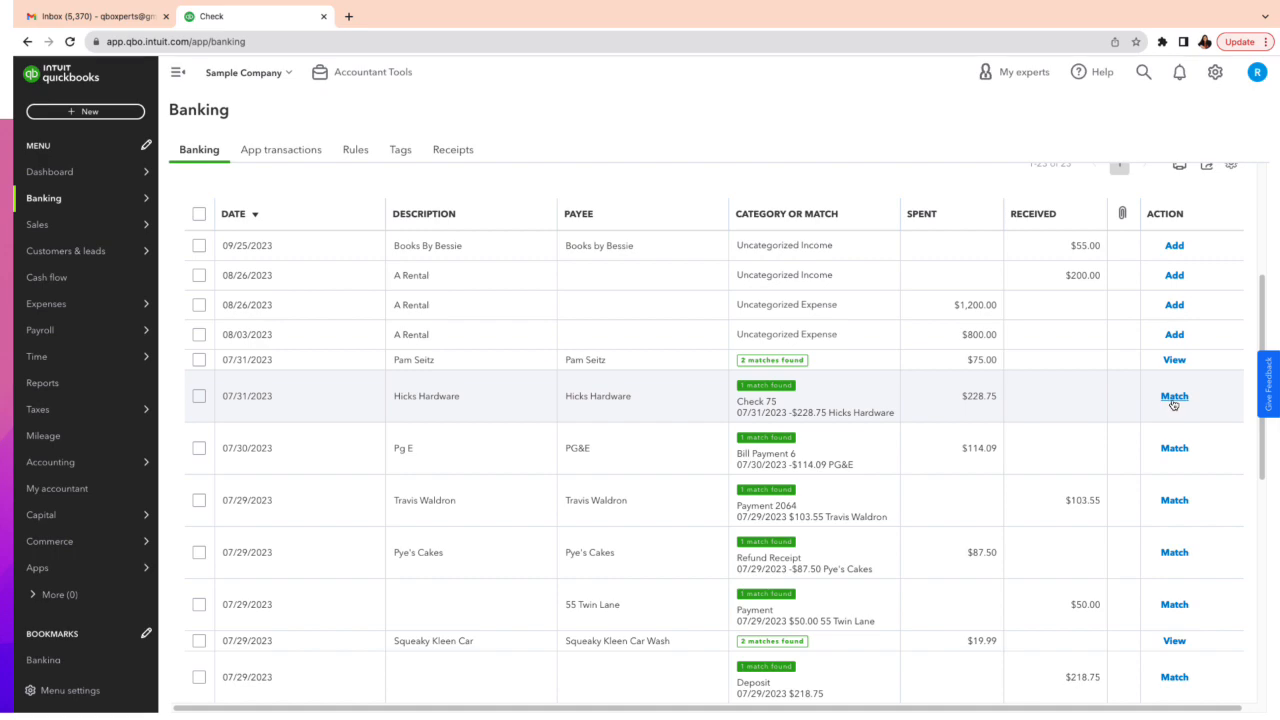
pyautogui.click(1174, 397)
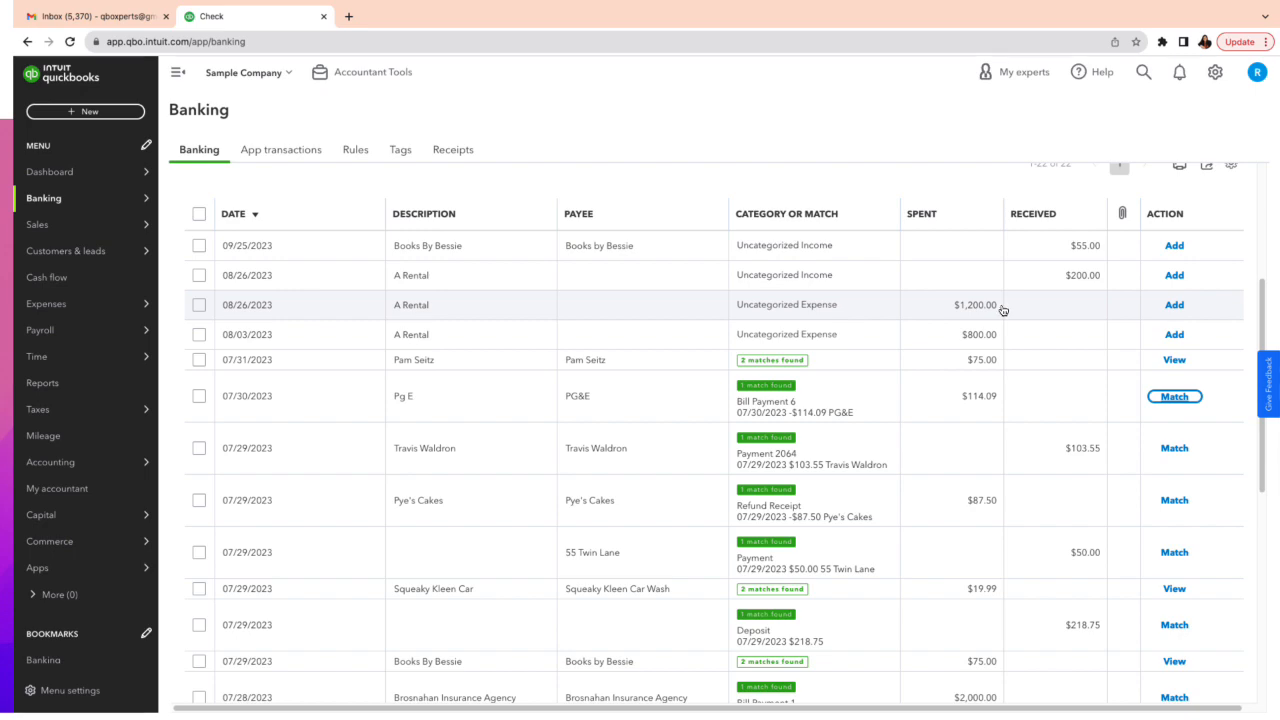
# View the categorization details of the $1,200.00 A Rental expense dated 08/26/2023.
pyautogui.scroll(3, 1003, 310)
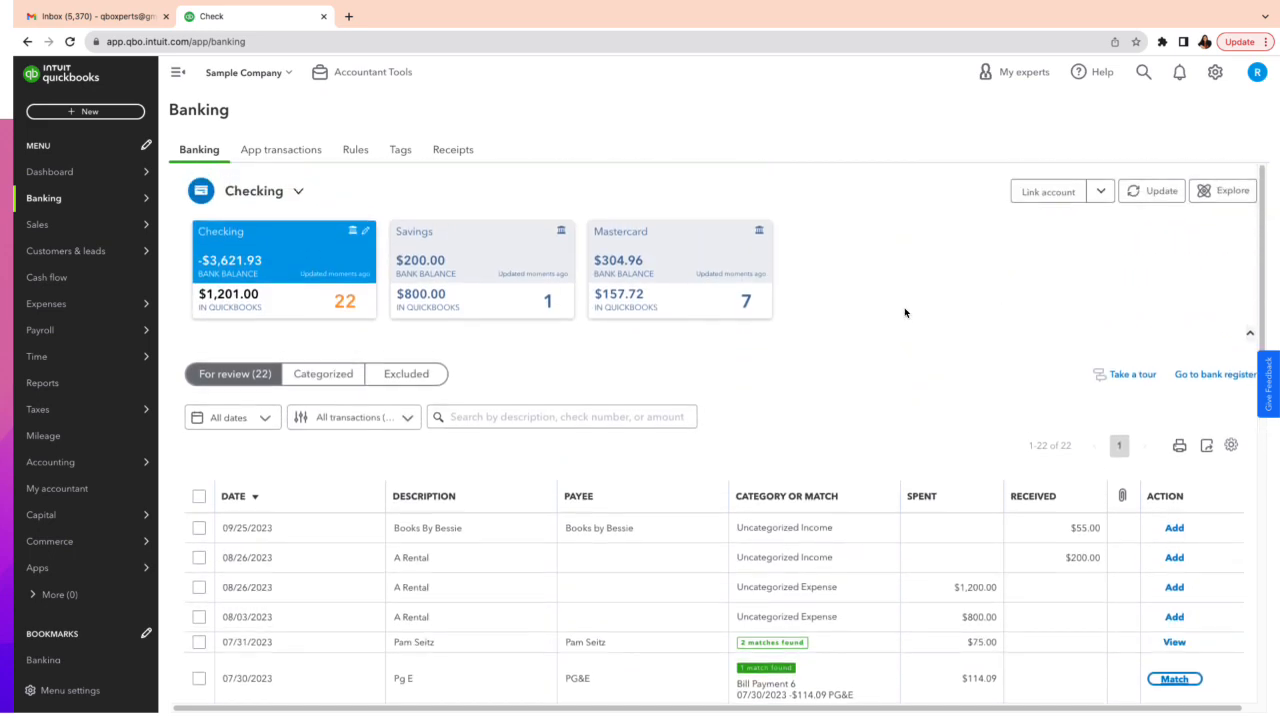
pyautogui.scroll(-3, 908, 305)
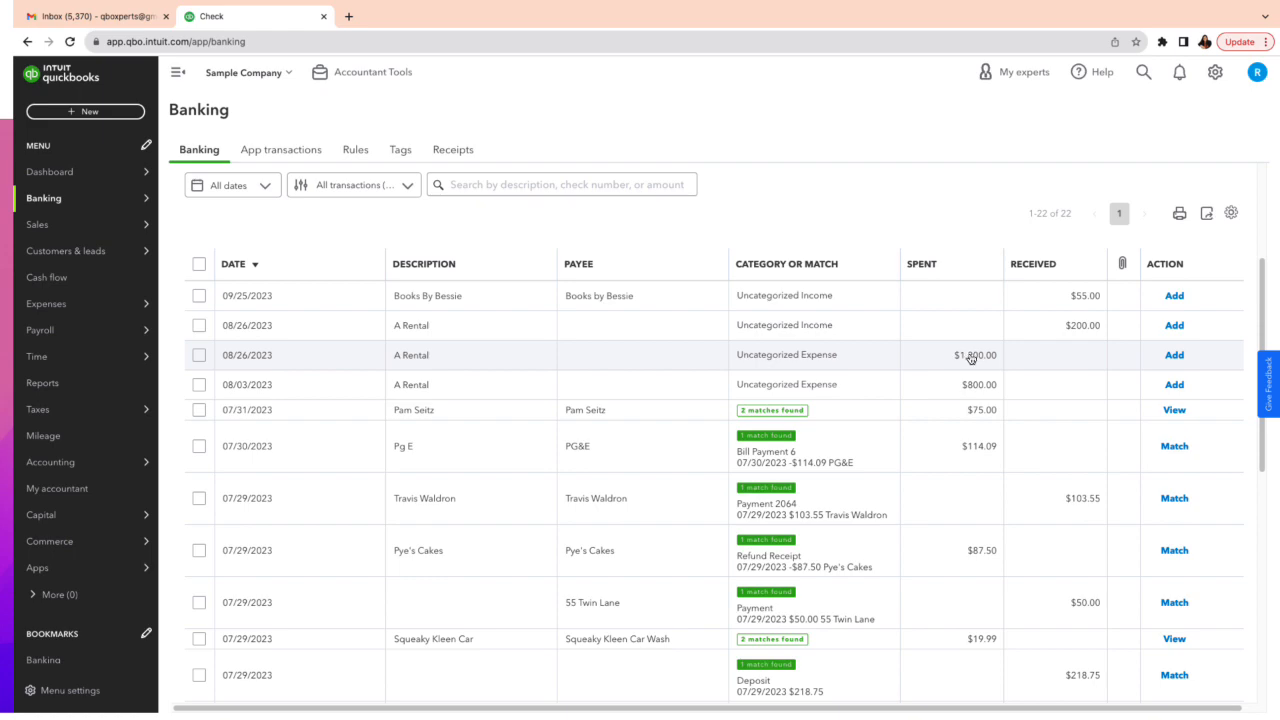
pyautogui.click(968, 357)
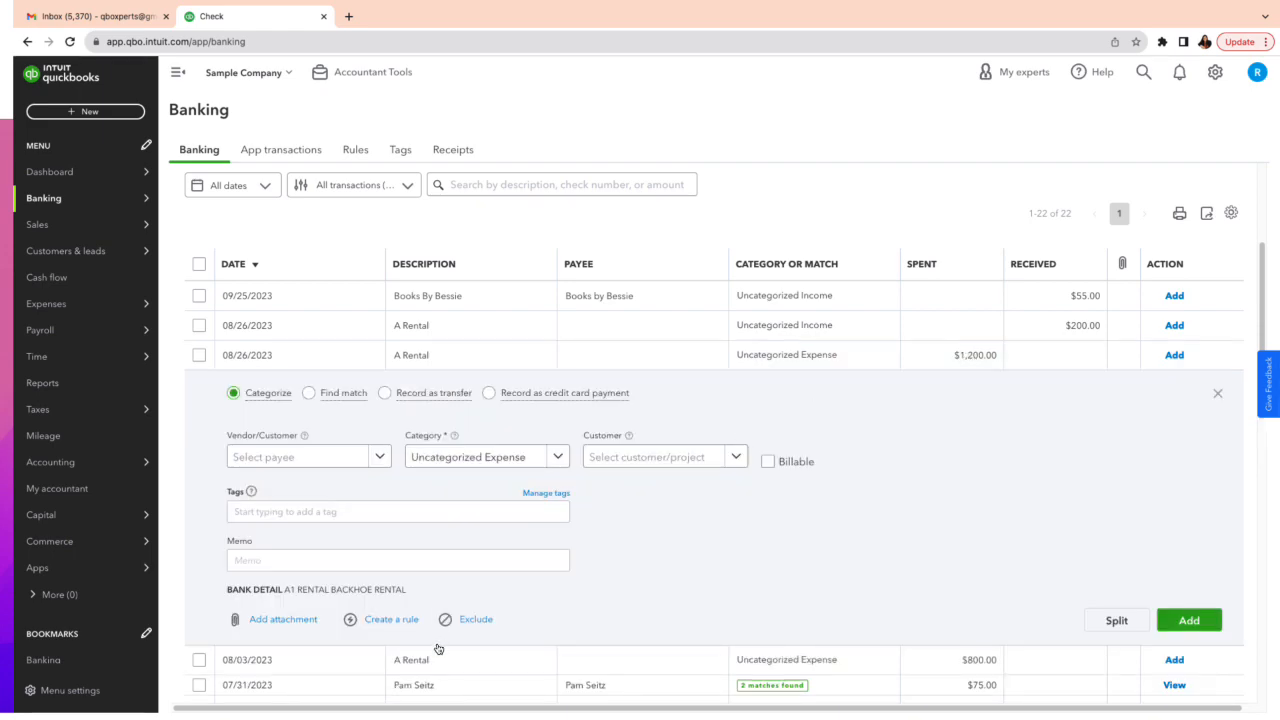
pyautogui.scroll(3, 811, 331)
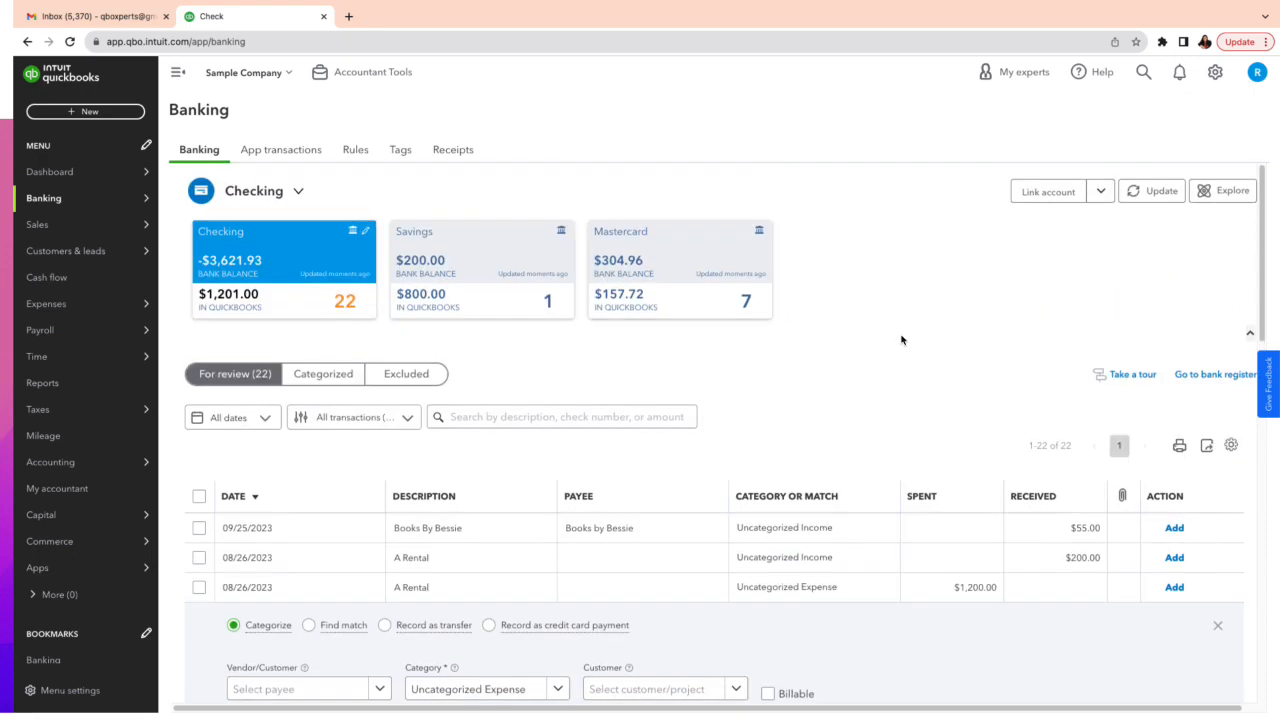
# Switch the QuickBooks display from Accountant view to Business view.
pyautogui.moveTo(57, 199)
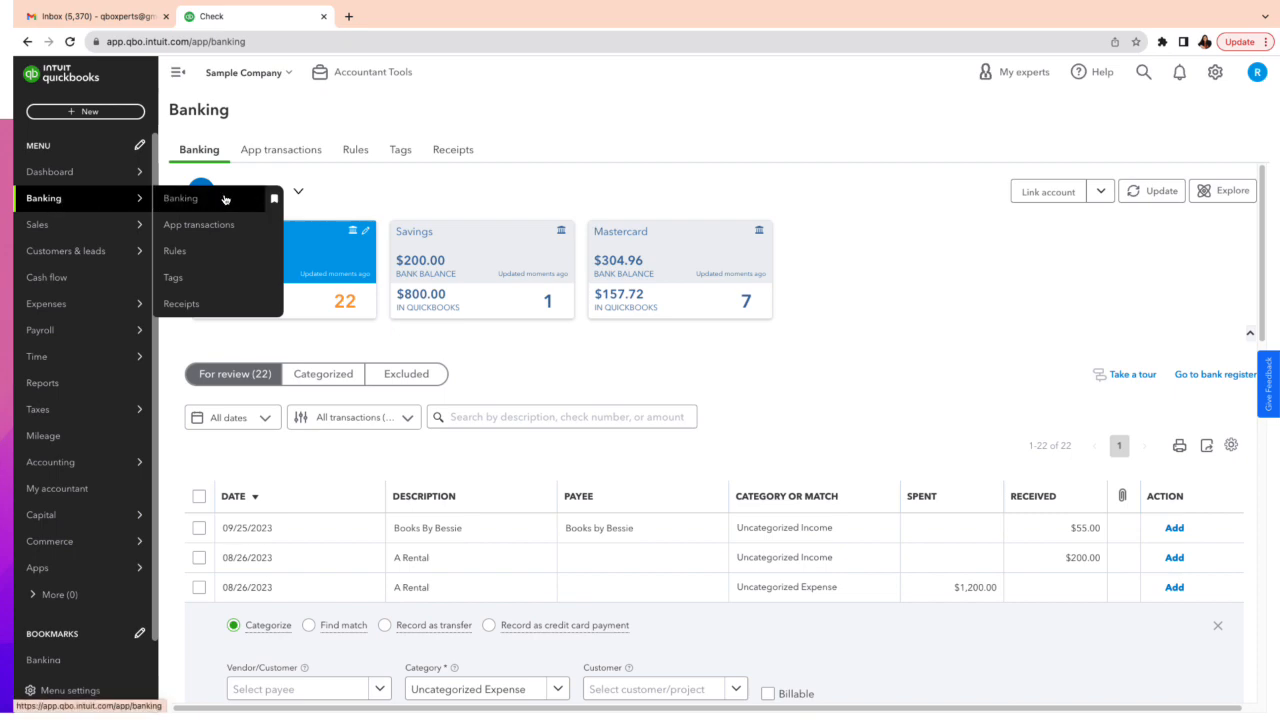
pyautogui.click(1214, 72)
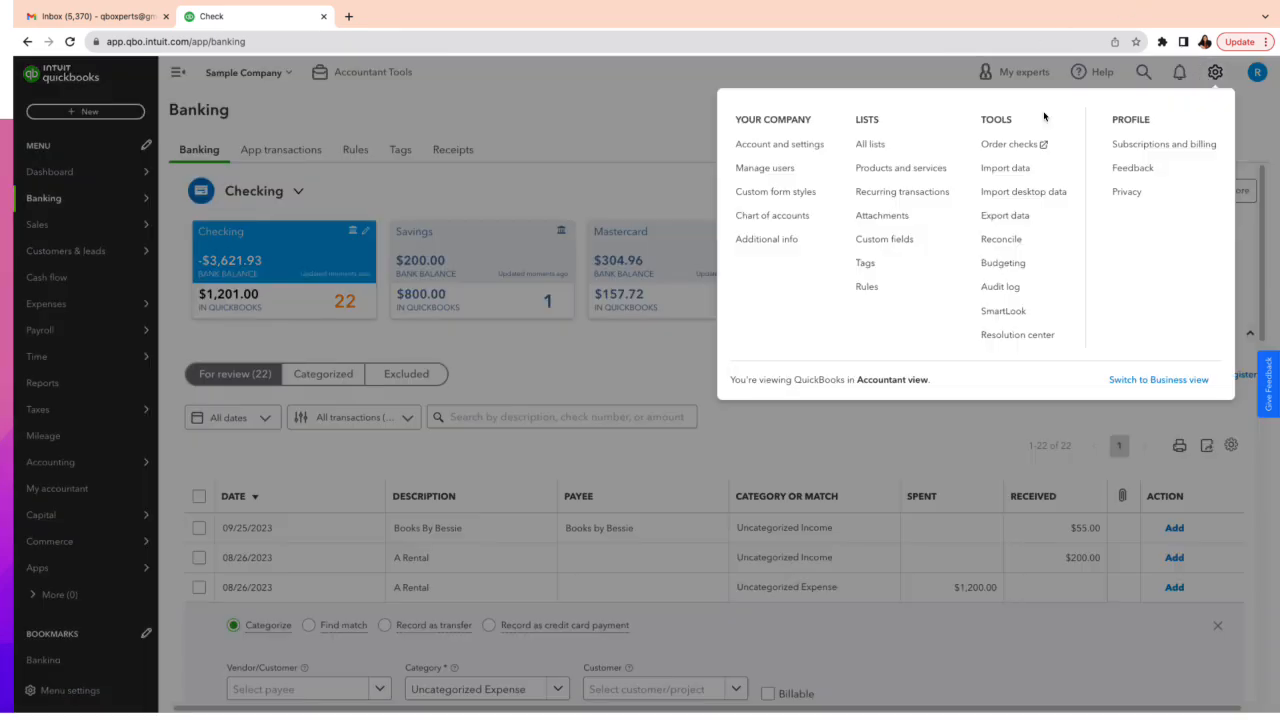
pyautogui.click(1160, 381)
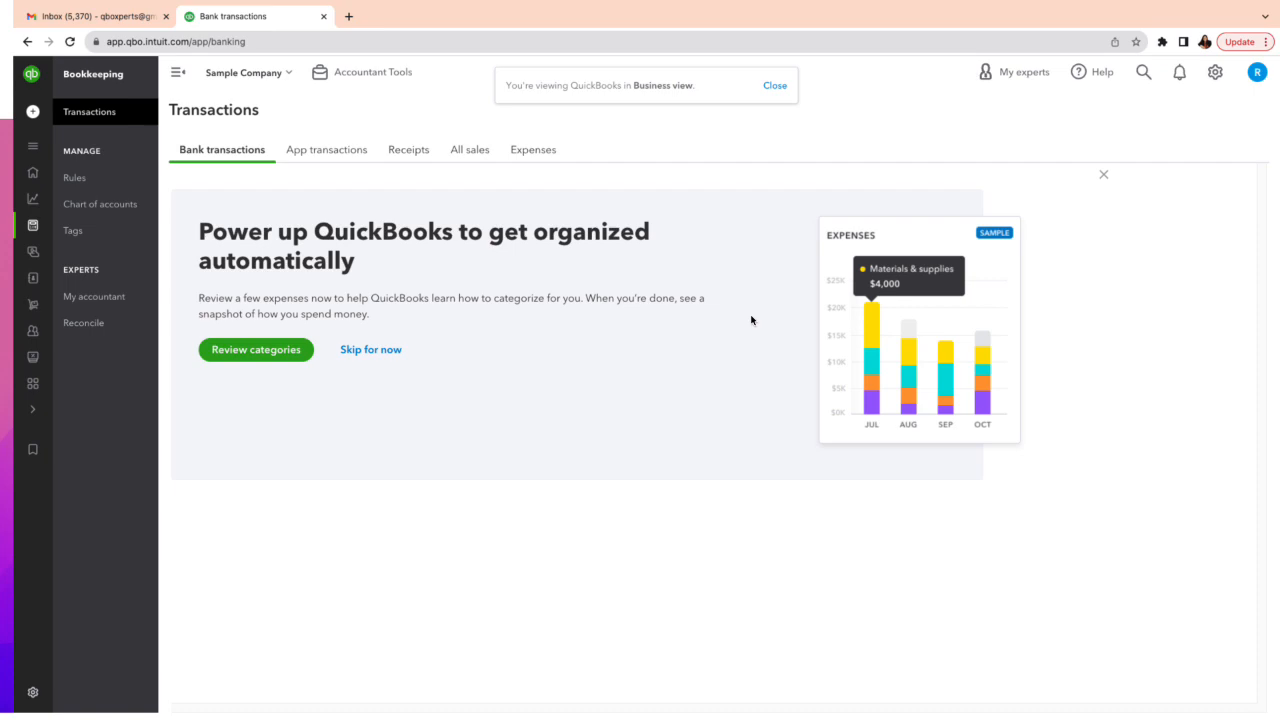
pyautogui.moveTo(46, 118)
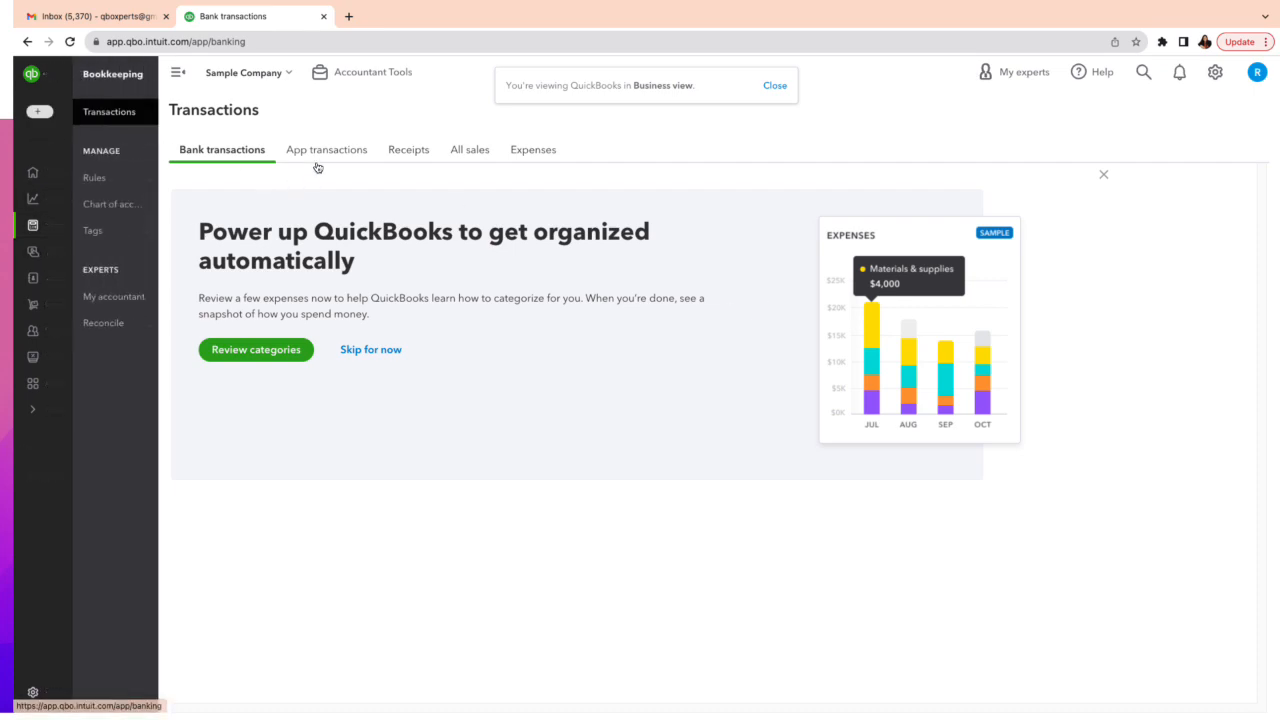
# Exit the expense category review and dismiss the first-transaction guide to reach the Checking transactions for review.
pyautogui.click(292, 358)
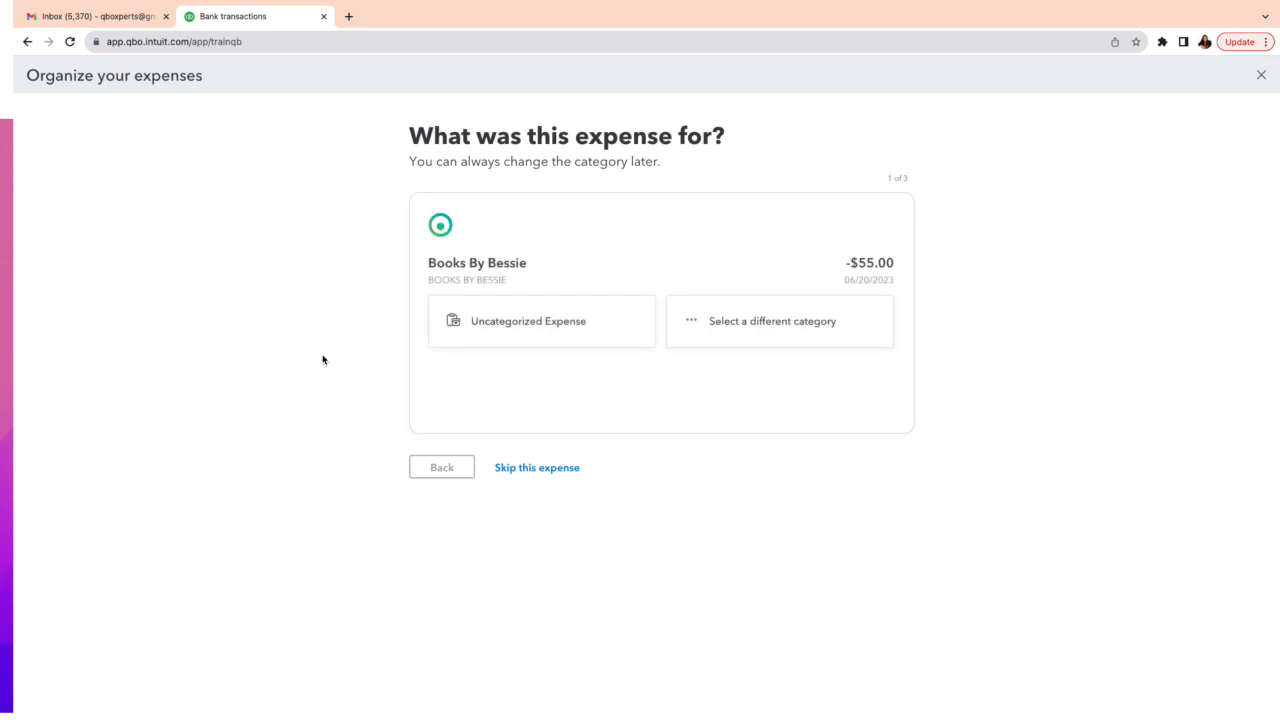
pyautogui.click(1261, 75)
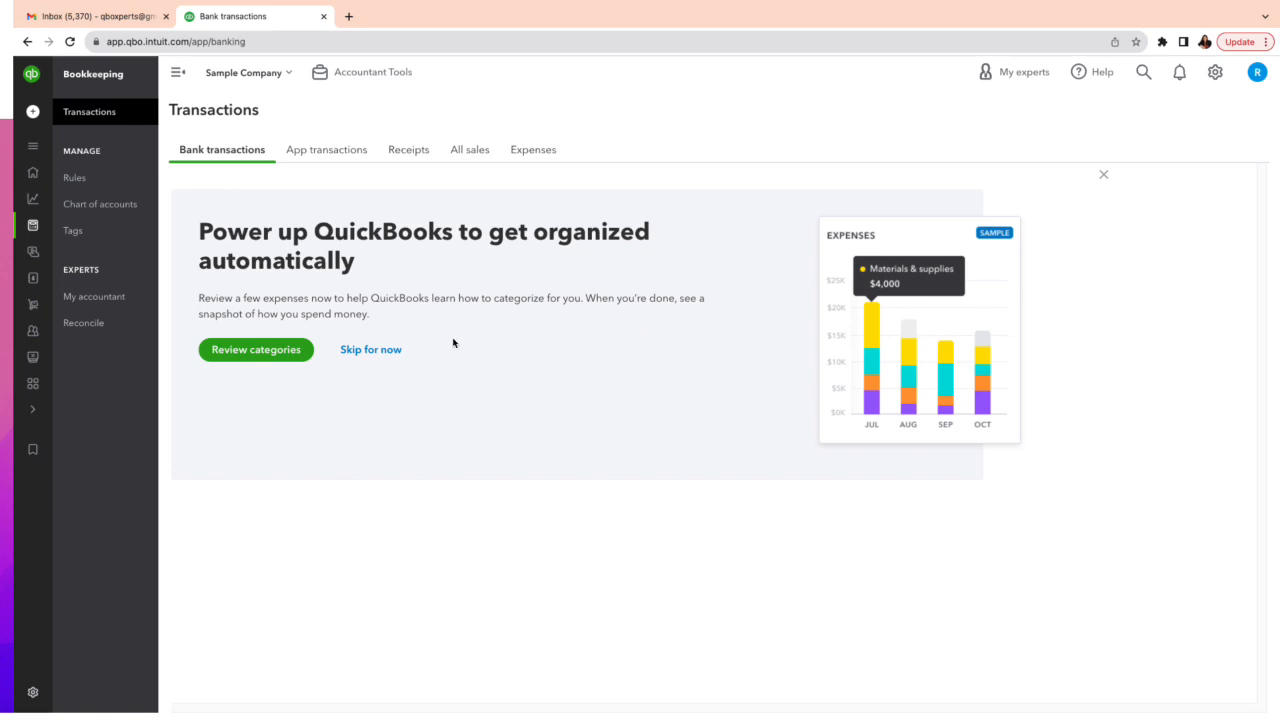
pyautogui.click(385, 350)
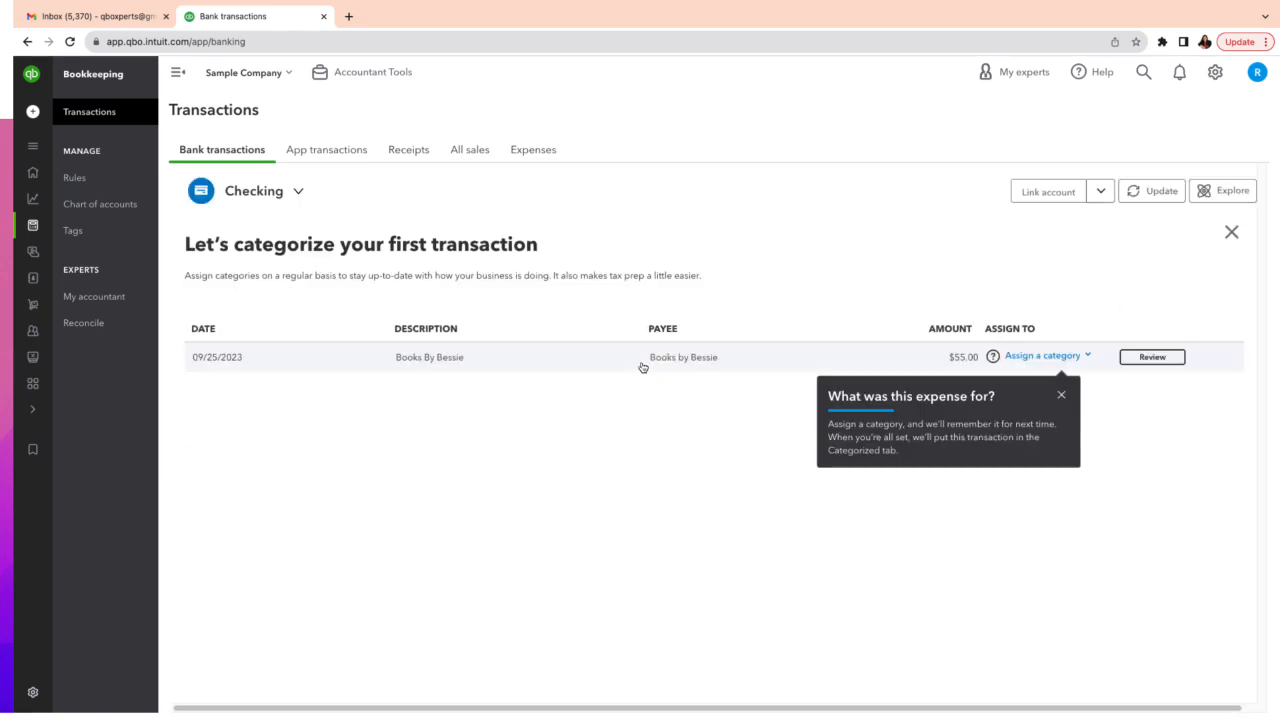
pyautogui.click(1062, 395)
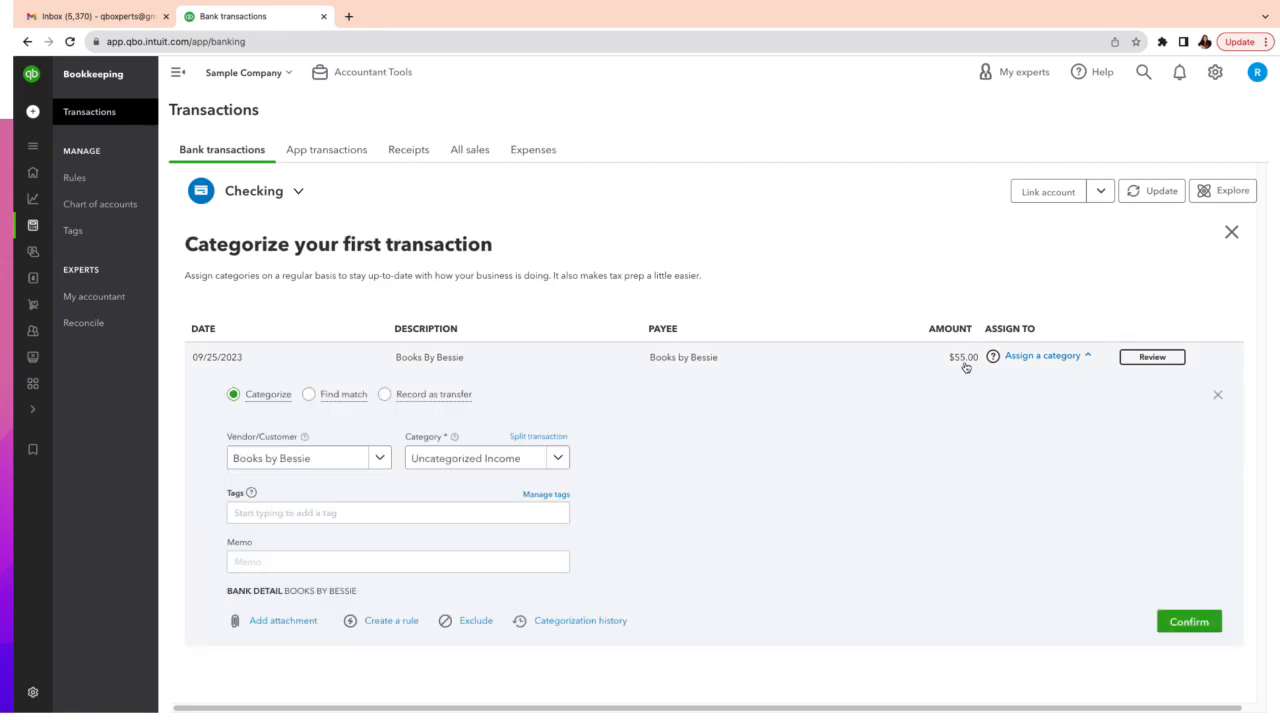
pyautogui.click(1230, 233)
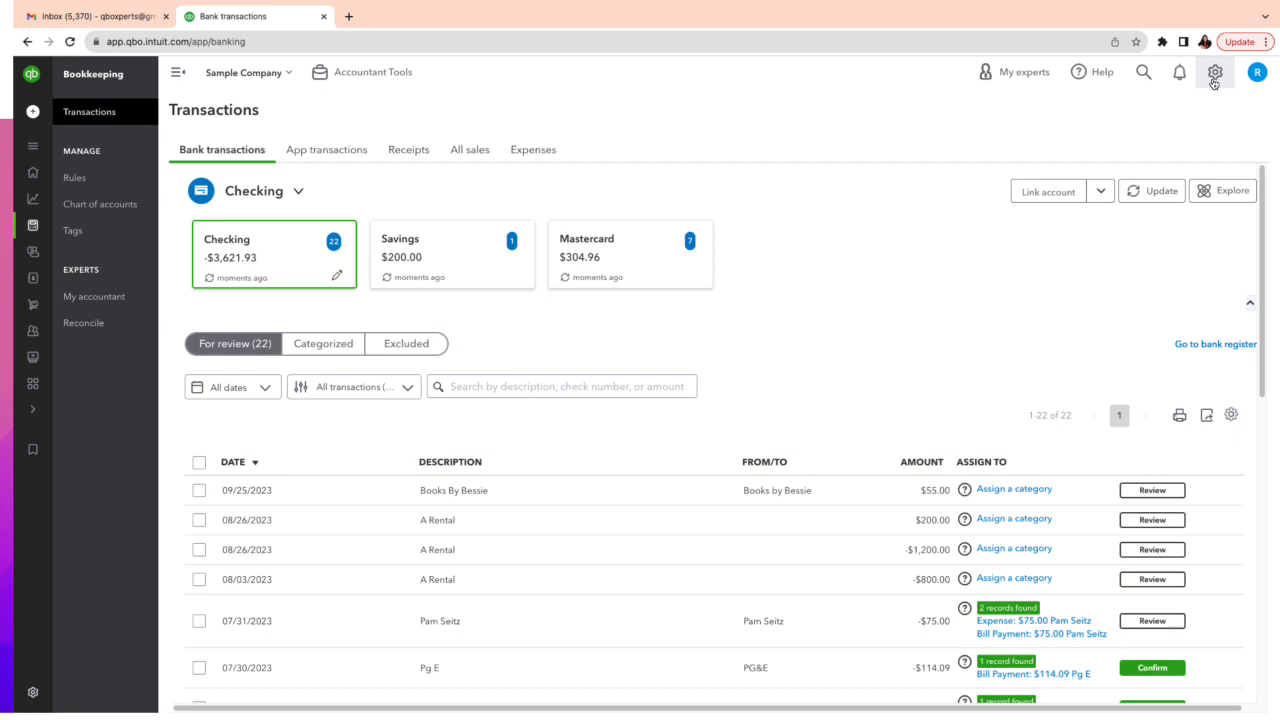
# Look over the Business view transaction list and return to Accountant view.
pyautogui.scroll(-1, 1158, 304)
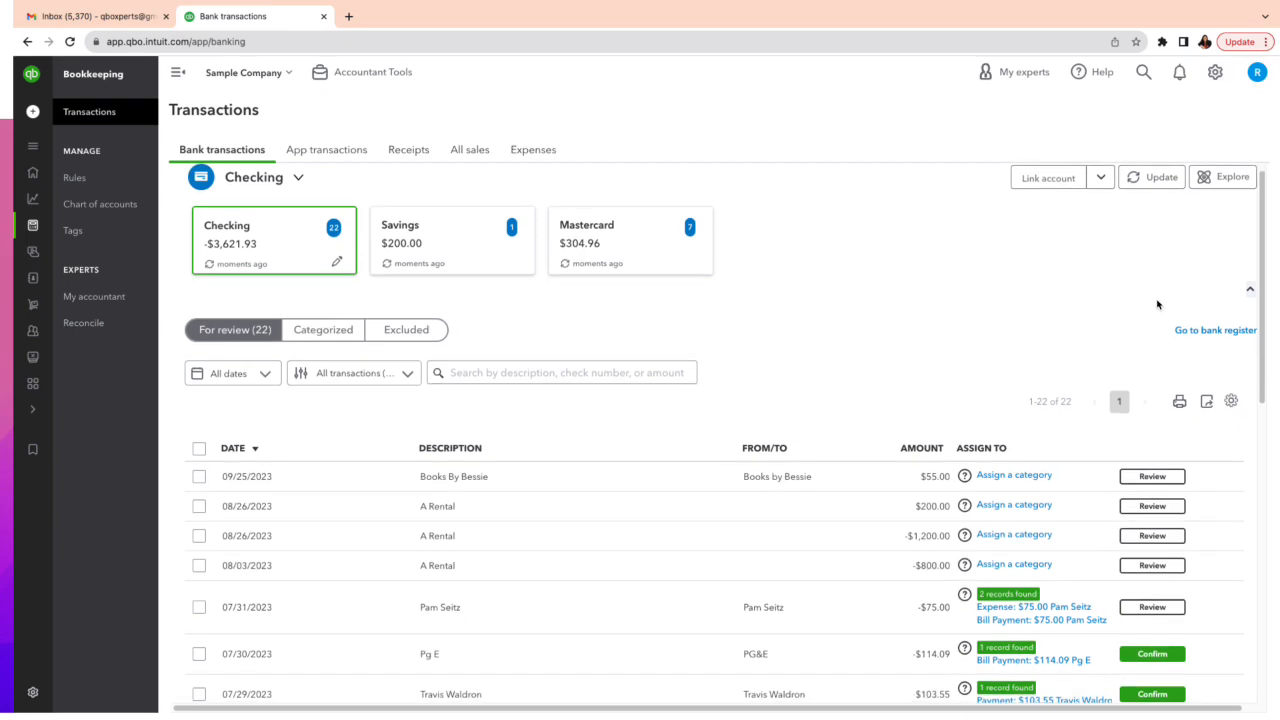
pyautogui.scroll(1, 1158, 305)
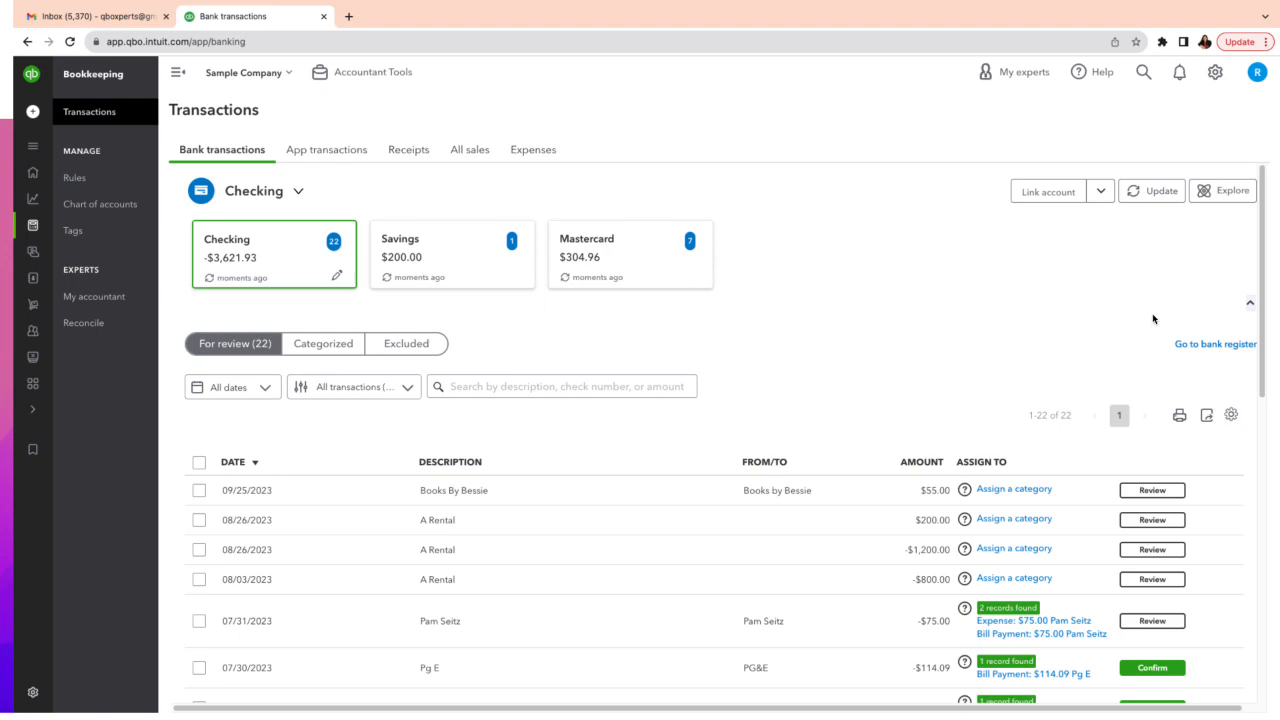
pyautogui.click(1214, 80)
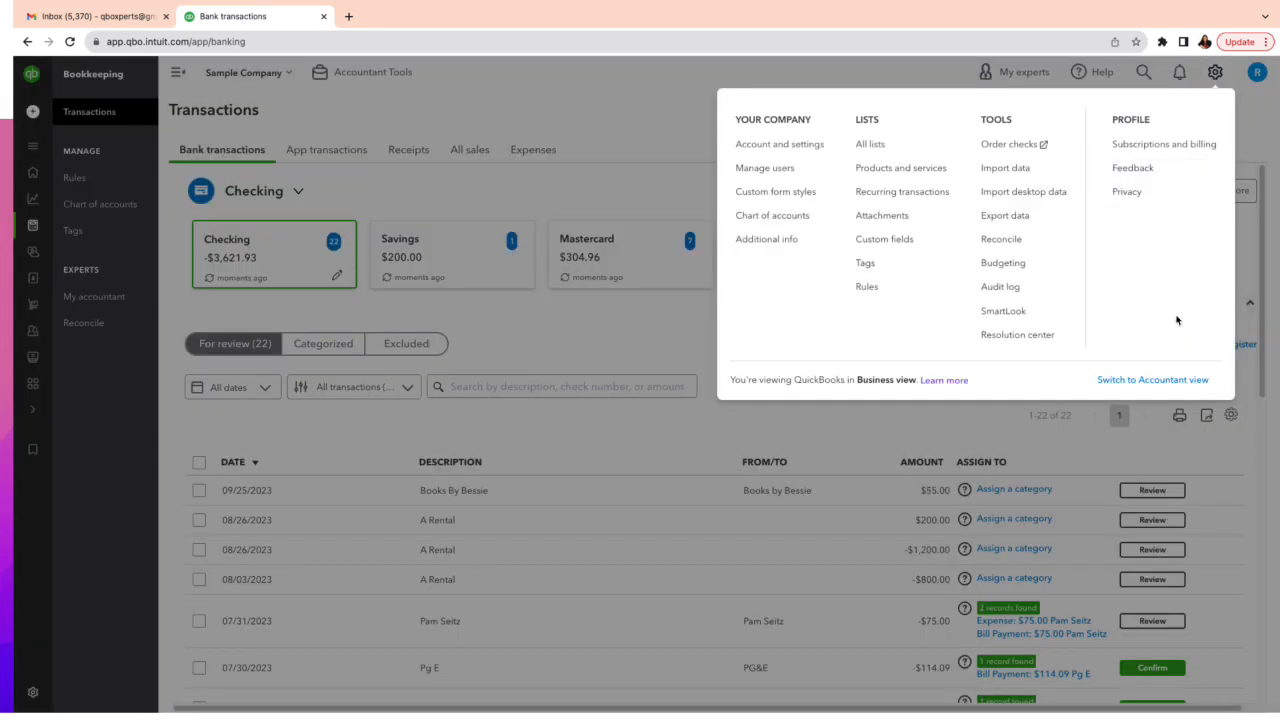
pyautogui.click(1146, 380)
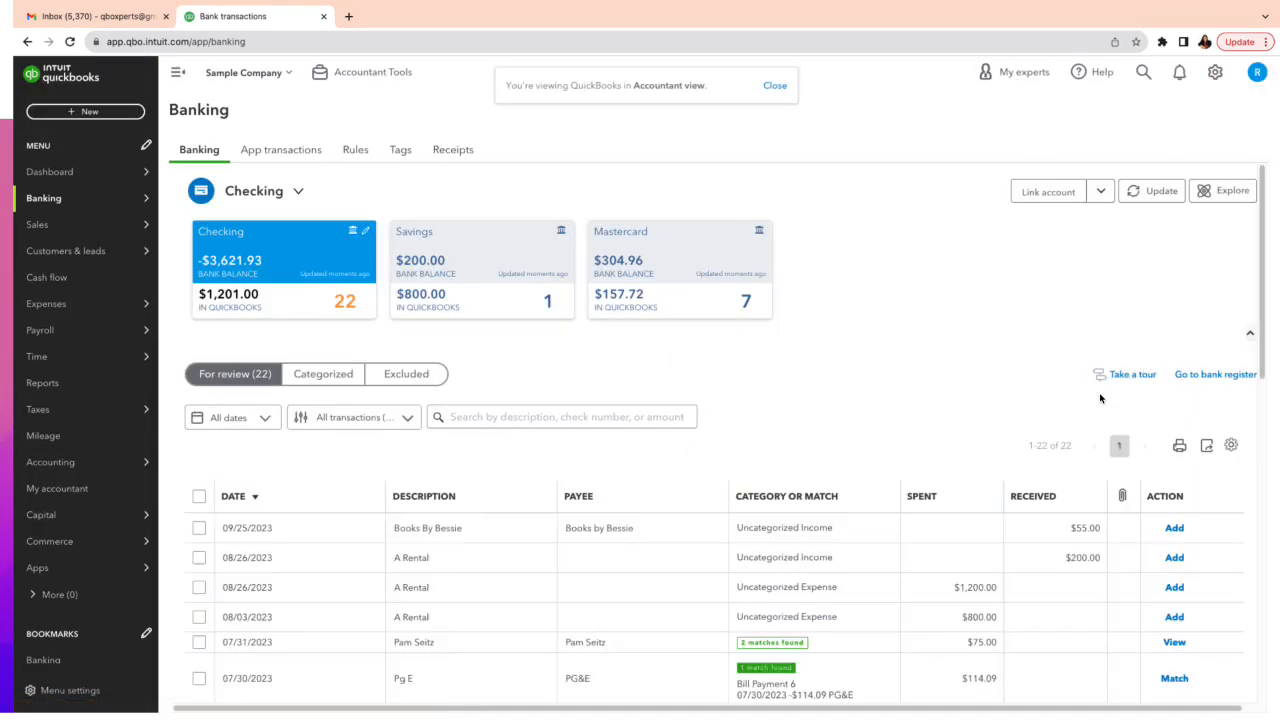
# Open the $1,200.00 A Rental expense dated 08/26/2023 and add A Rental as a new vendor for its payee.
pyautogui.scroll(-2, 1100, 400)
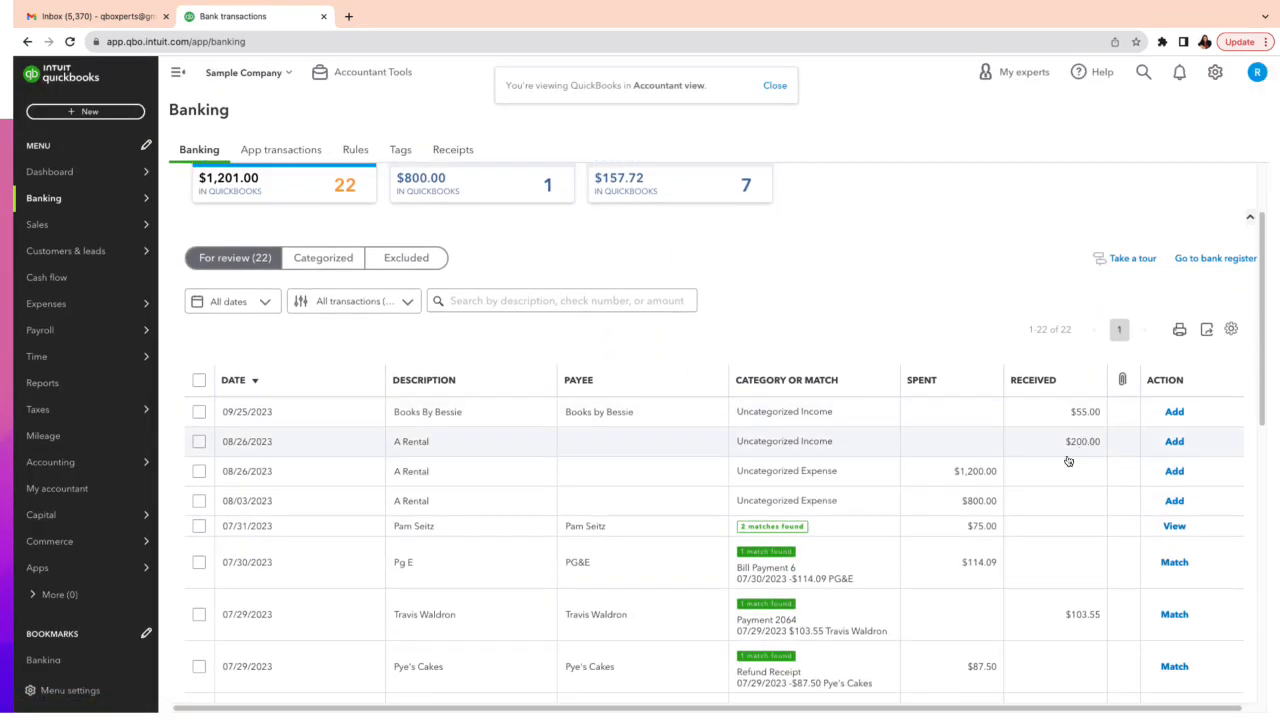
pyautogui.click(980, 472)
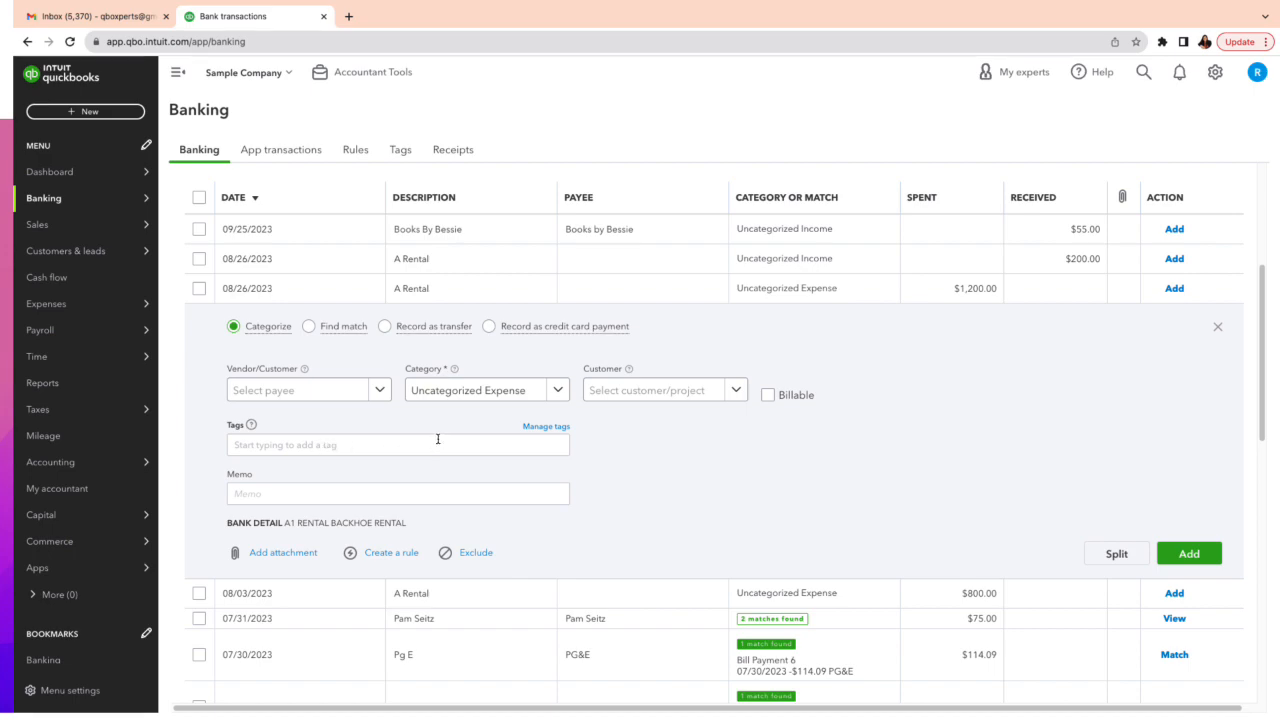
pyautogui.click(279, 395)
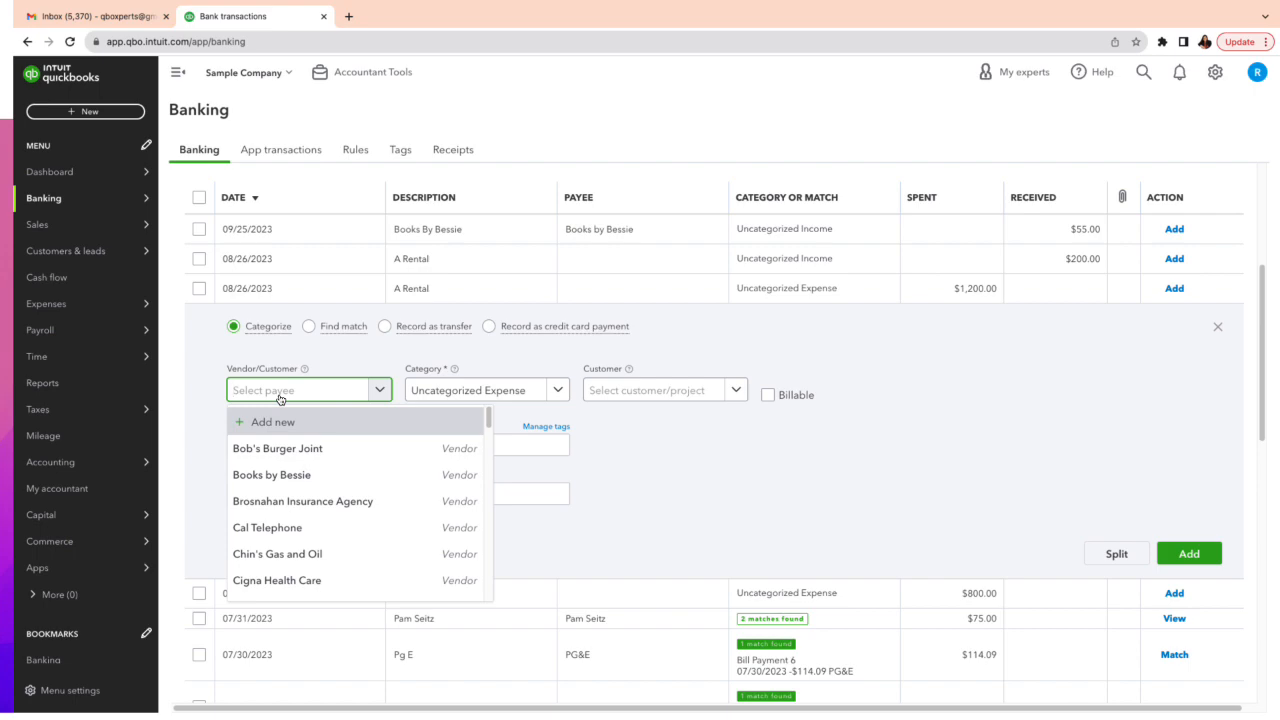
pyautogui.write('A renta')
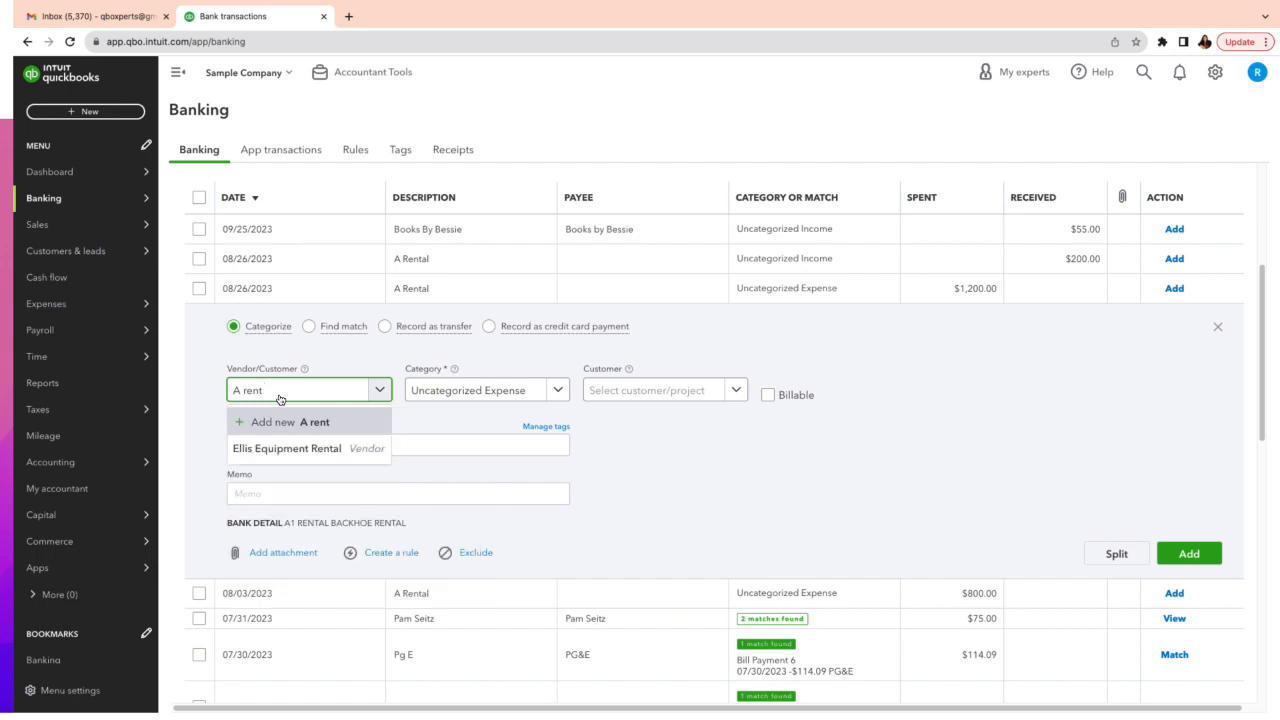
pyautogui.press('BackSpace')
pyautogui.press('BackSpace')
pyautogui.press('BackSpace')
pyautogui.write('Rental')
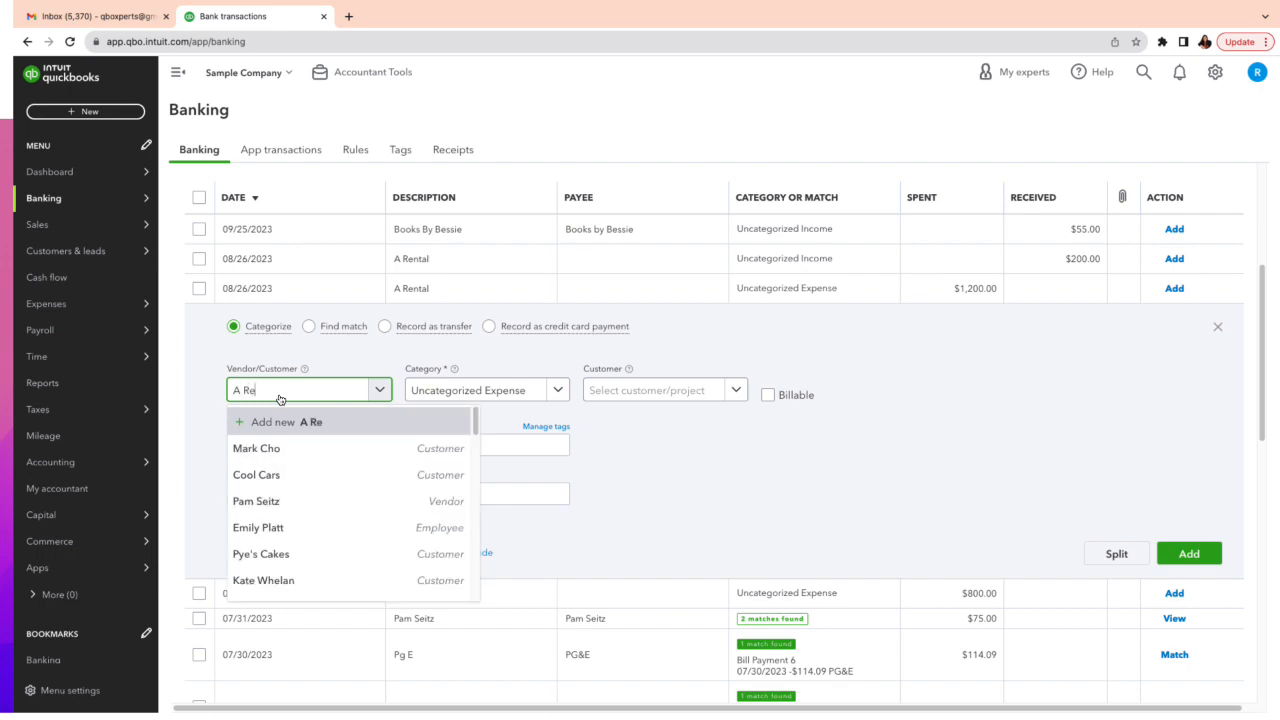
pyautogui.click(324, 423)
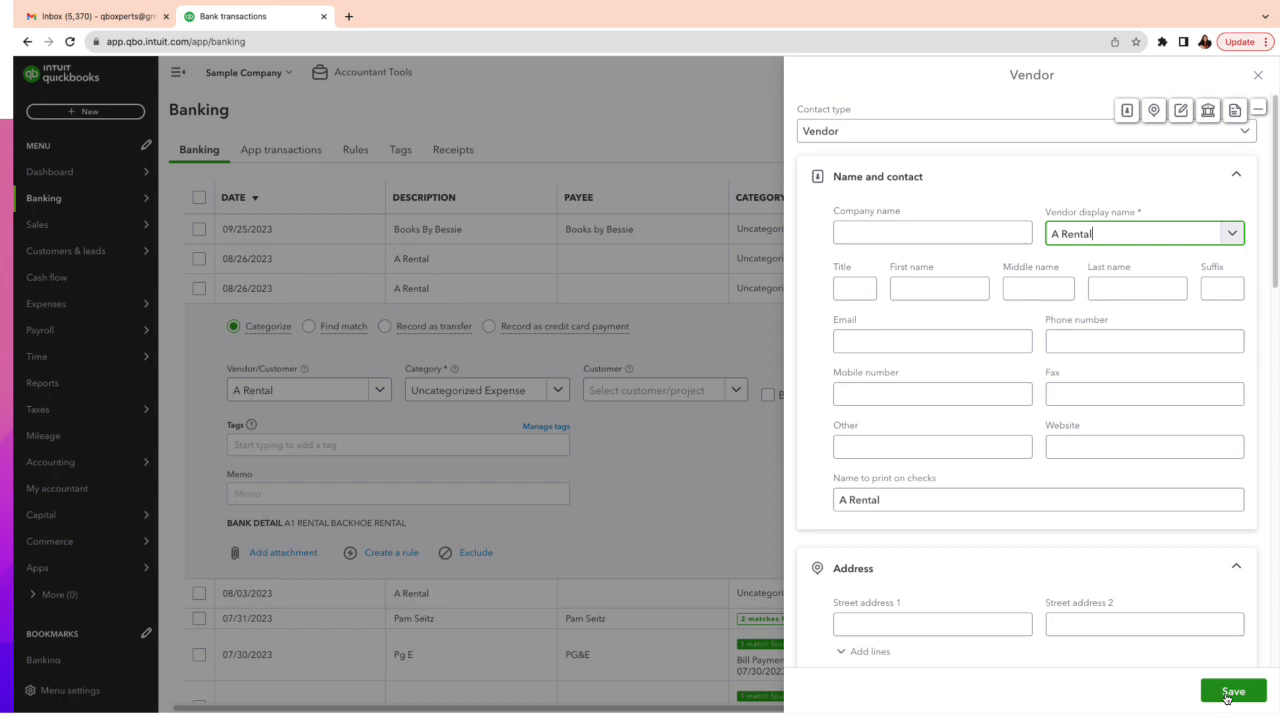
pyautogui.click(1226, 697)
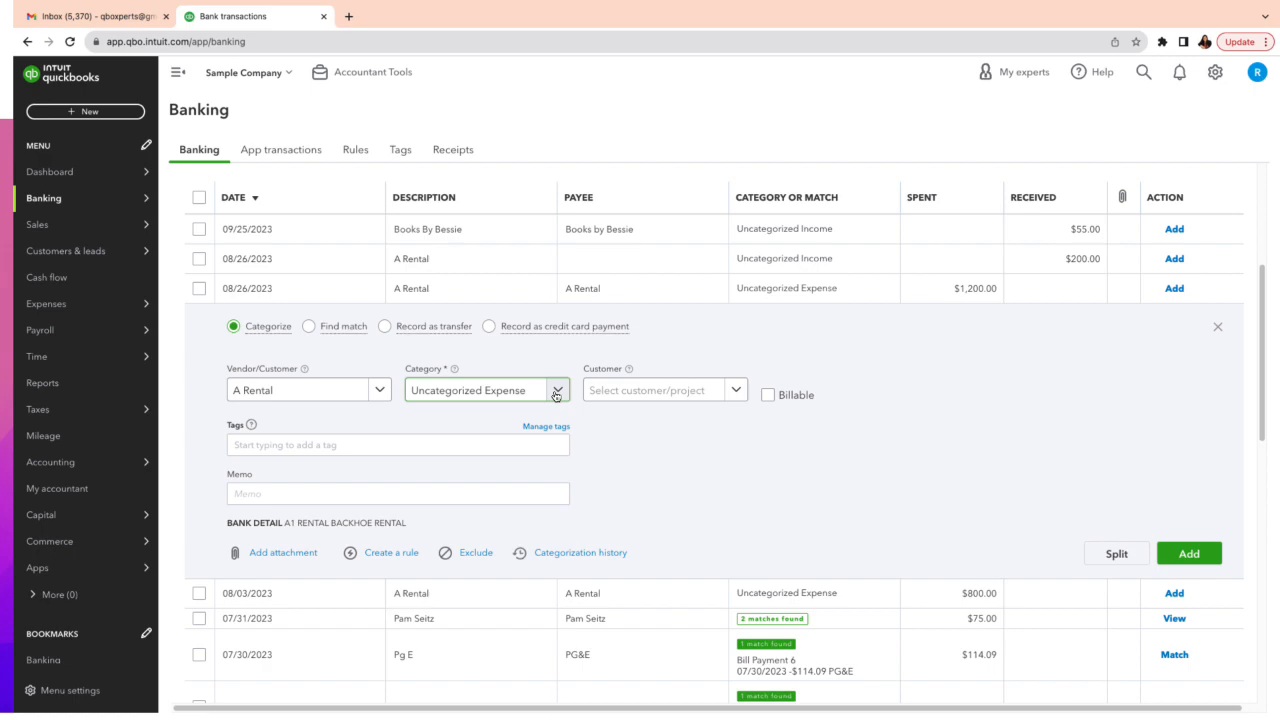
# Categorize the $1,200.00 A Rental transaction under the top-level Equipment Rental expense account.
pyautogui.click(556, 393)
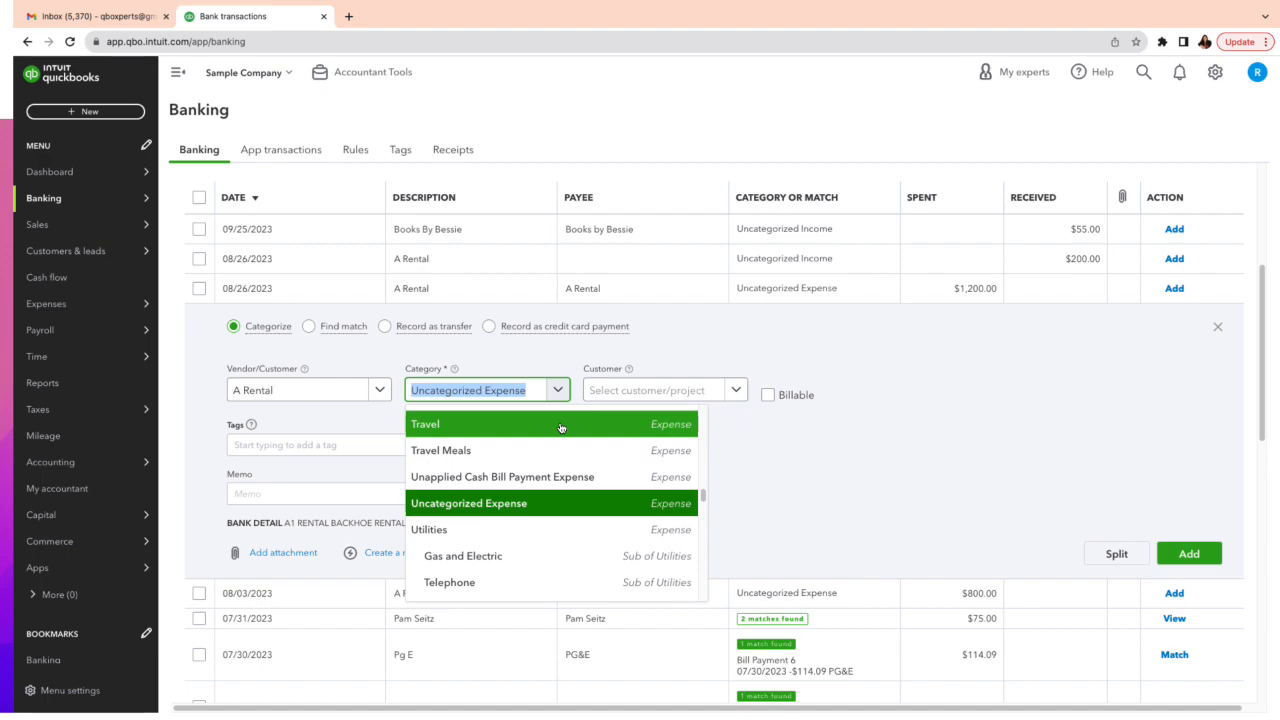
pyautogui.write('Equip')
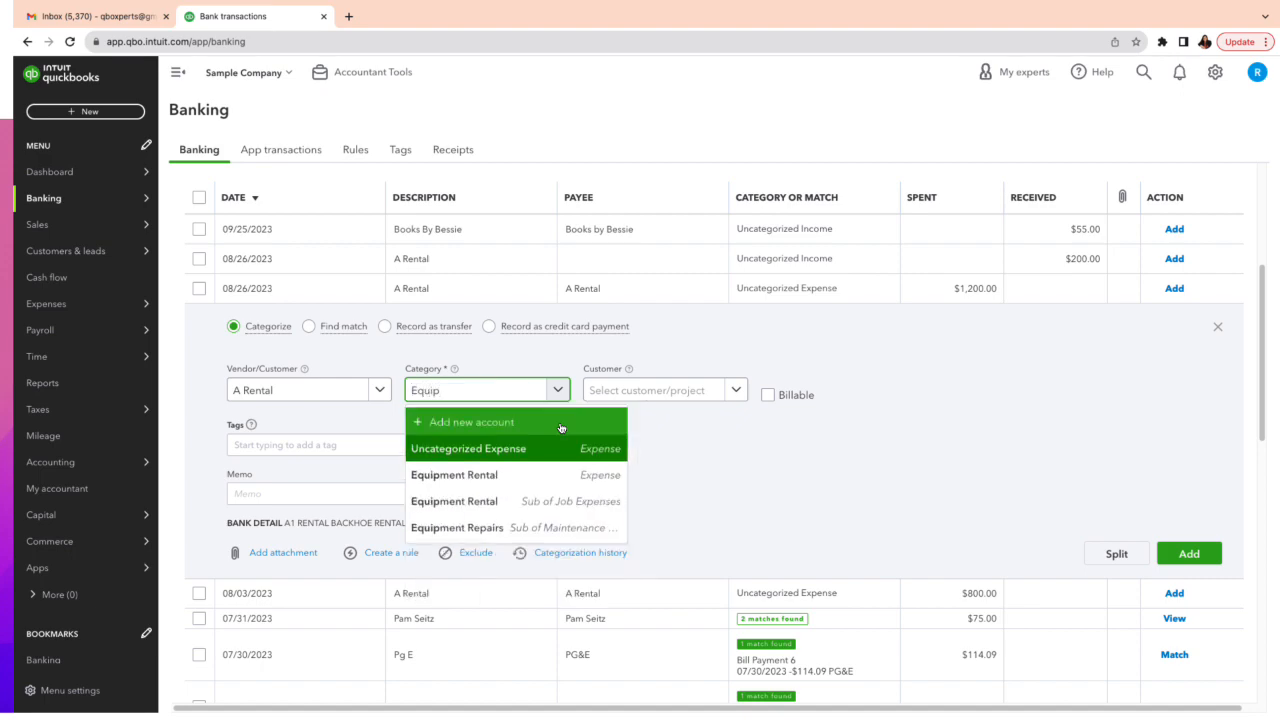
pyautogui.click(597, 474)
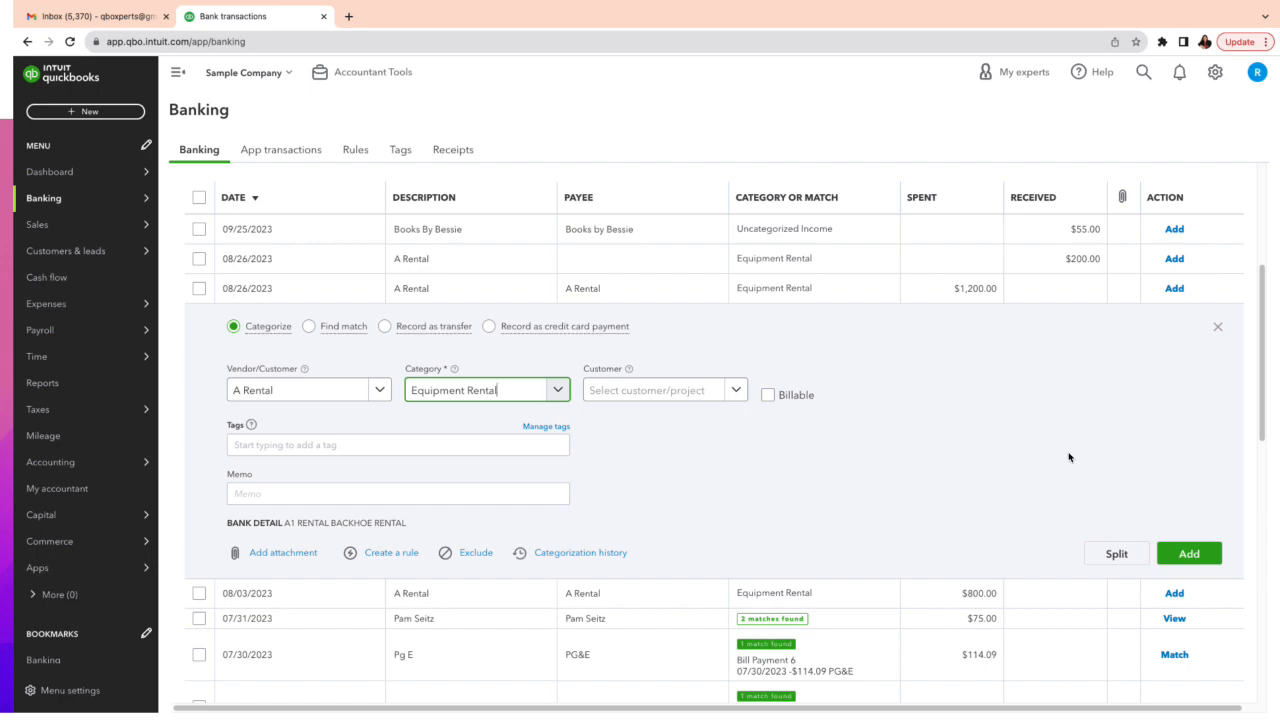
# Start a bank rule from the $1,200.00 A Rental expense and name it A Rental, keeping it on Money out.
pyautogui.click(370, 553)
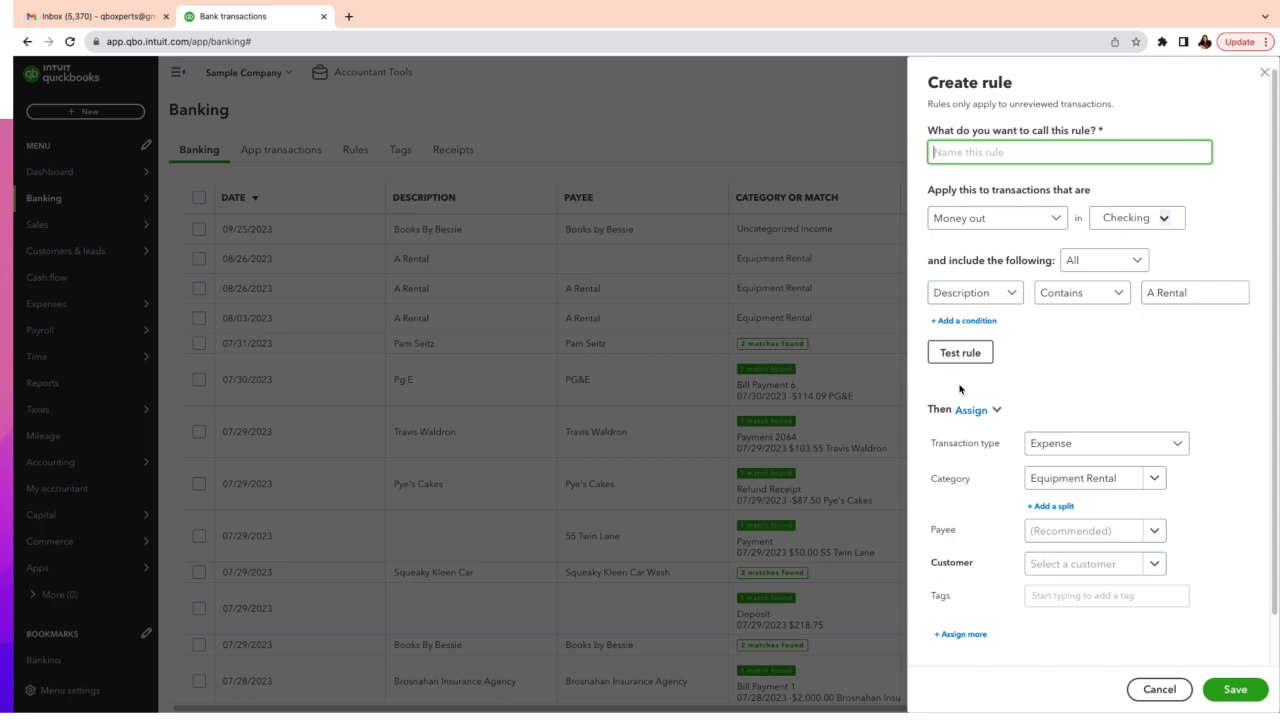
pyautogui.write('A Rental')
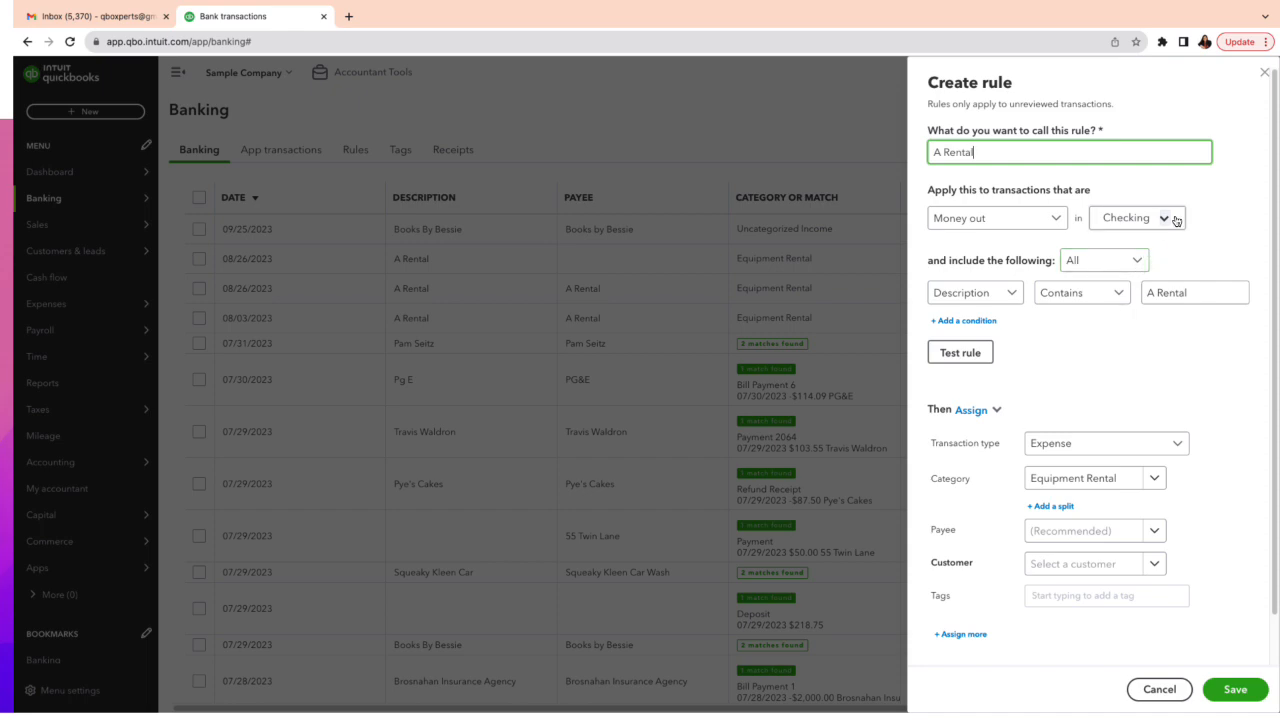
pyautogui.click(1056, 224)
pyautogui.click(1056, 224)
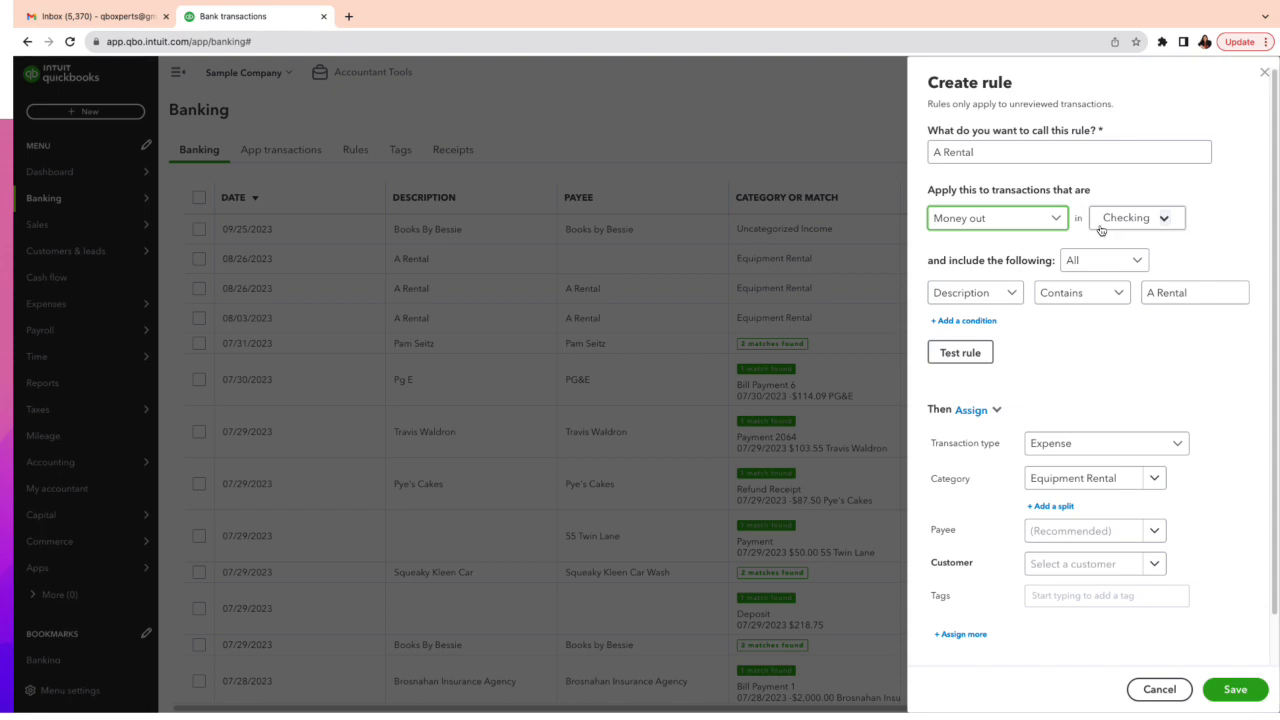
# Apply the A Rental money-out rule to all bank accounts and test it against the unreviewed transactions.
pyautogui.click(1165, 219)
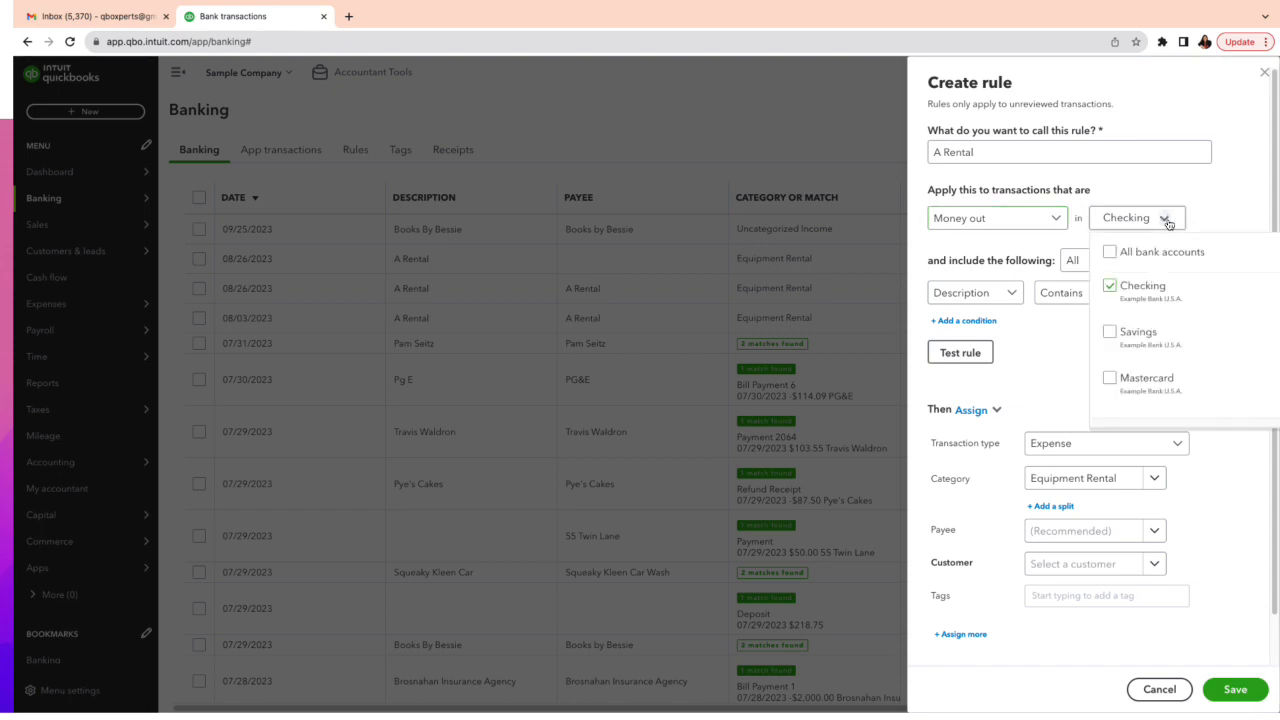
pyautogui.click(1110, 253)
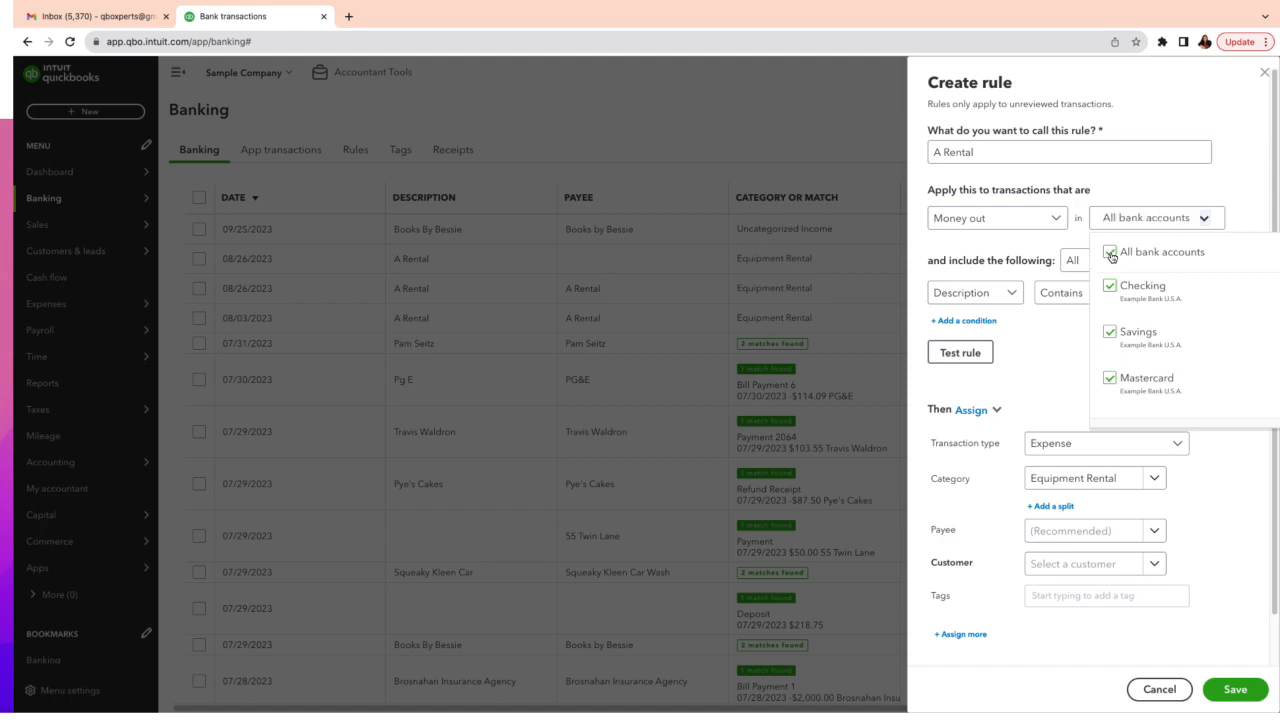
pyautogui.click(1052, 376)
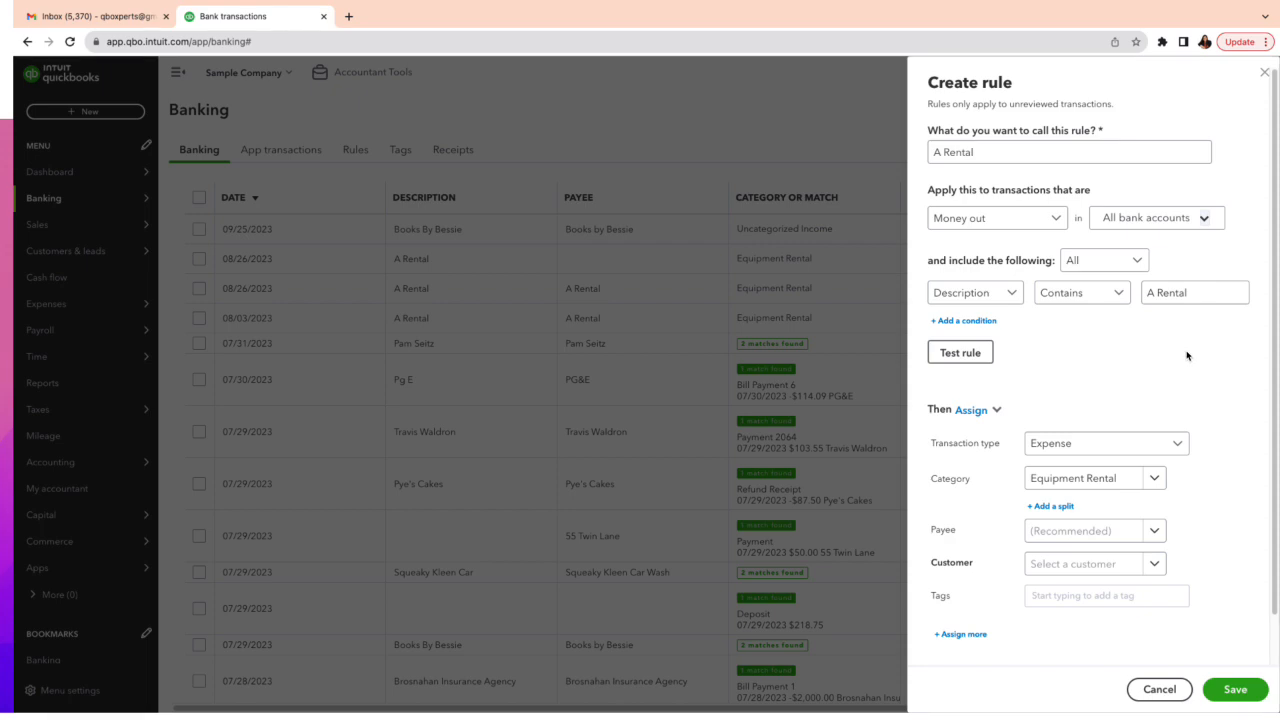
pyautogui.scroll(-1, 1184, 349)
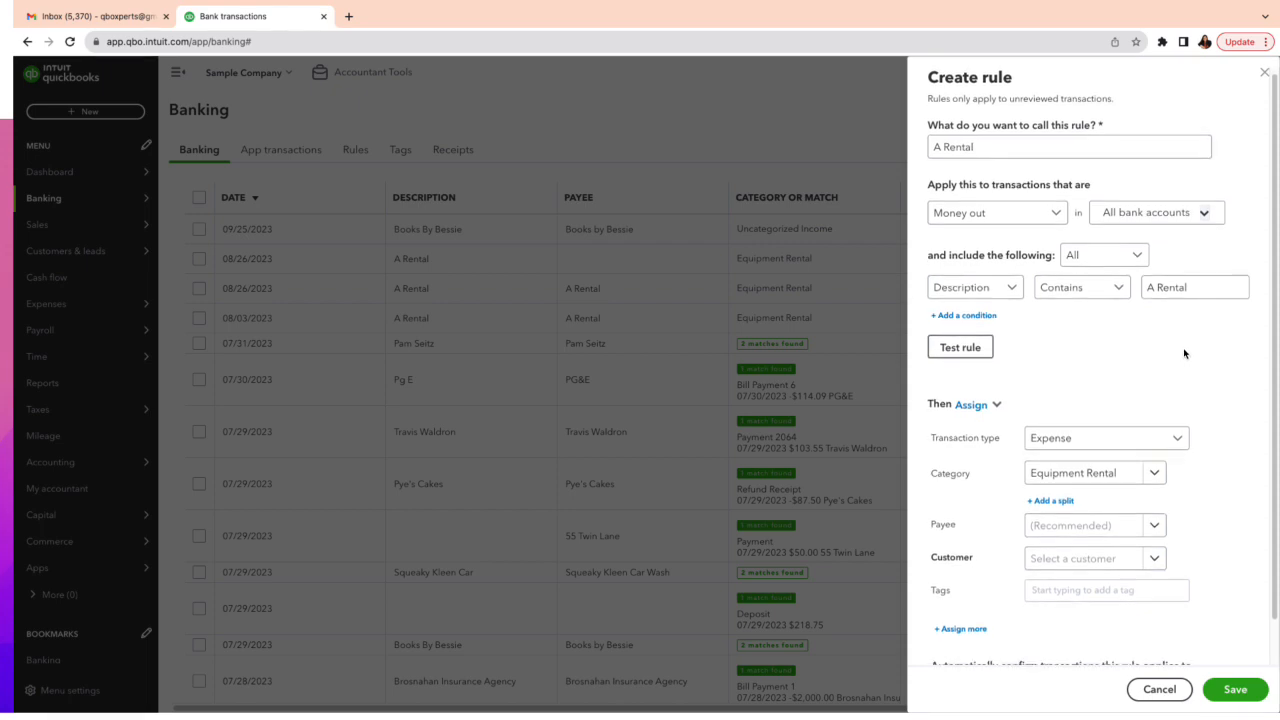
pyautogui.click(964, 355)
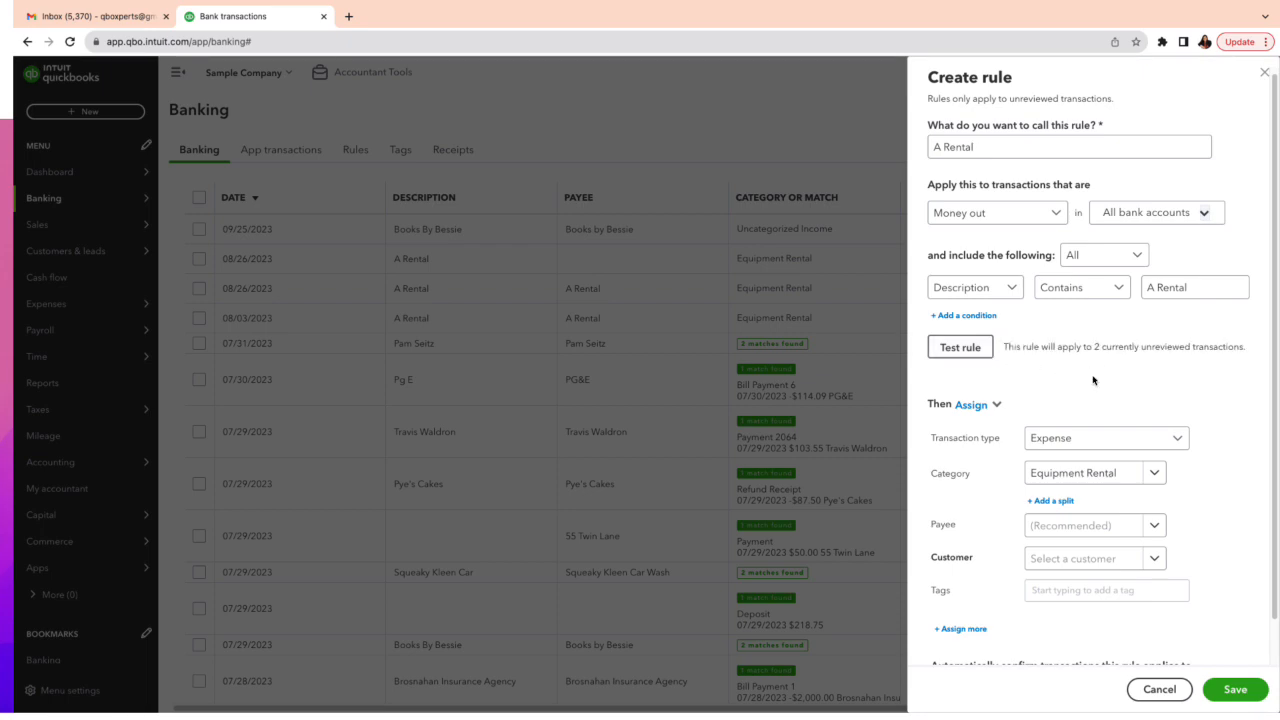
# Assign A Rental as the payee in the money-out rule and save the rule.
pyautogui.scroll(-1, 1093, 380)
pyautogui.scroll(-1, 1093, 380)
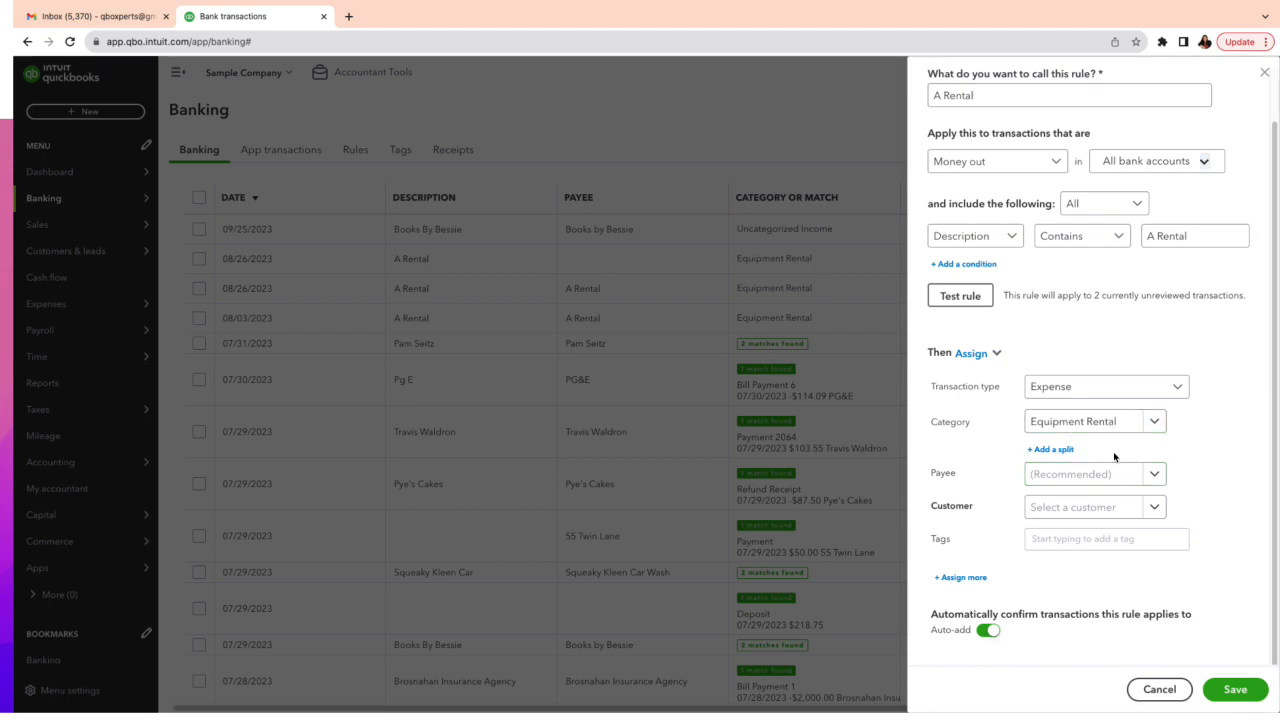
pyautogui.scroll(1, 1113, 452)
pyautogui.scroll(-1, 1113, 452)
pyautogui.click(1099, 476)
pyautogui.click(1051, 540)
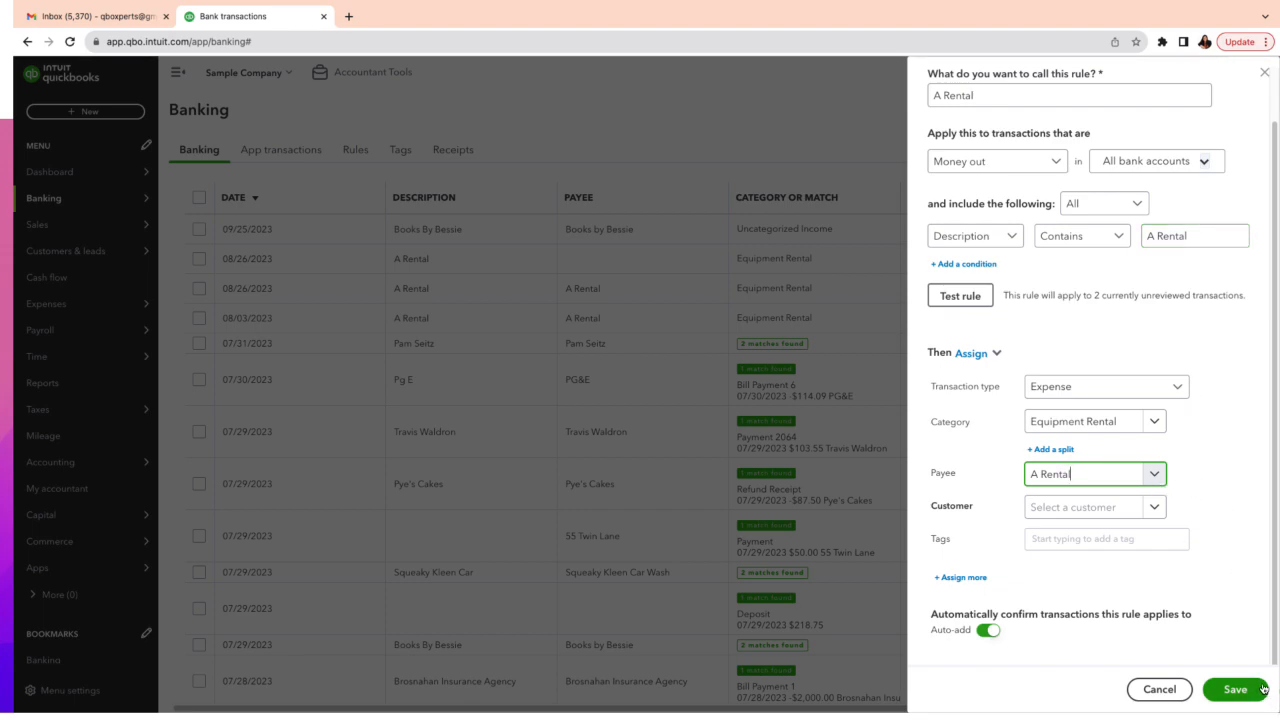
pyautogui.scroll(1, 1203, 345)
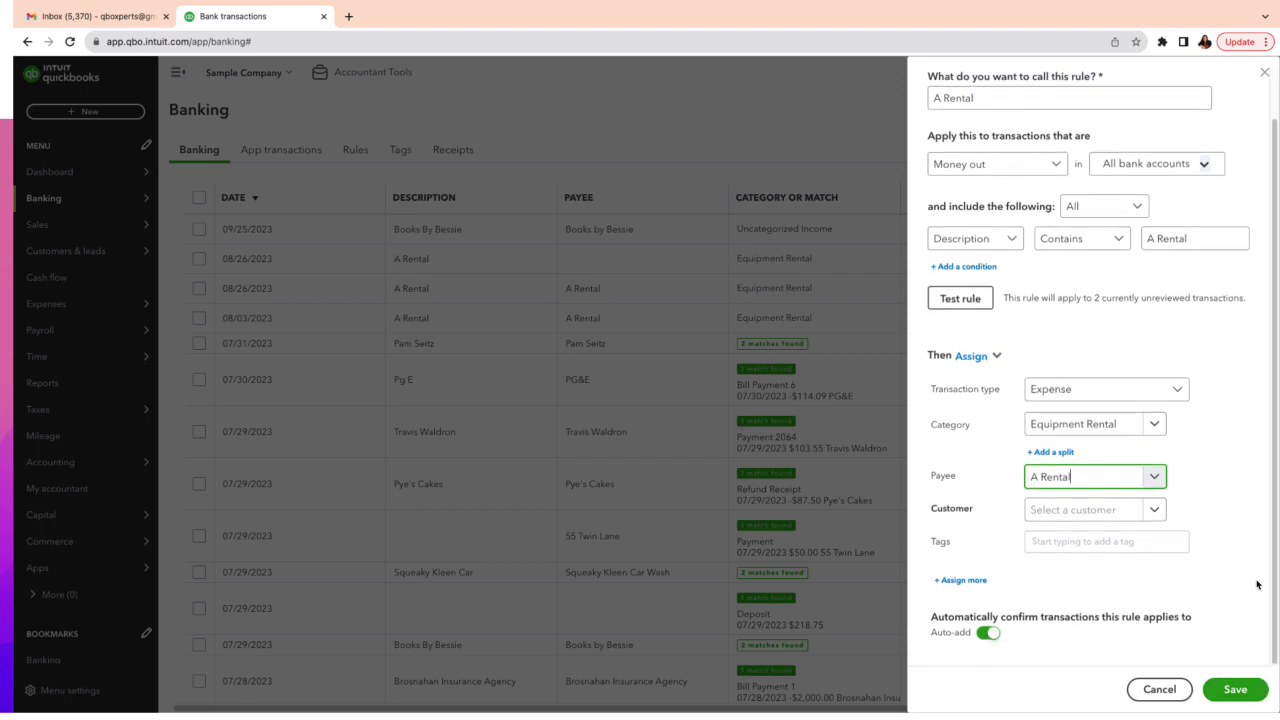
pyautogui.click(1246, 690)
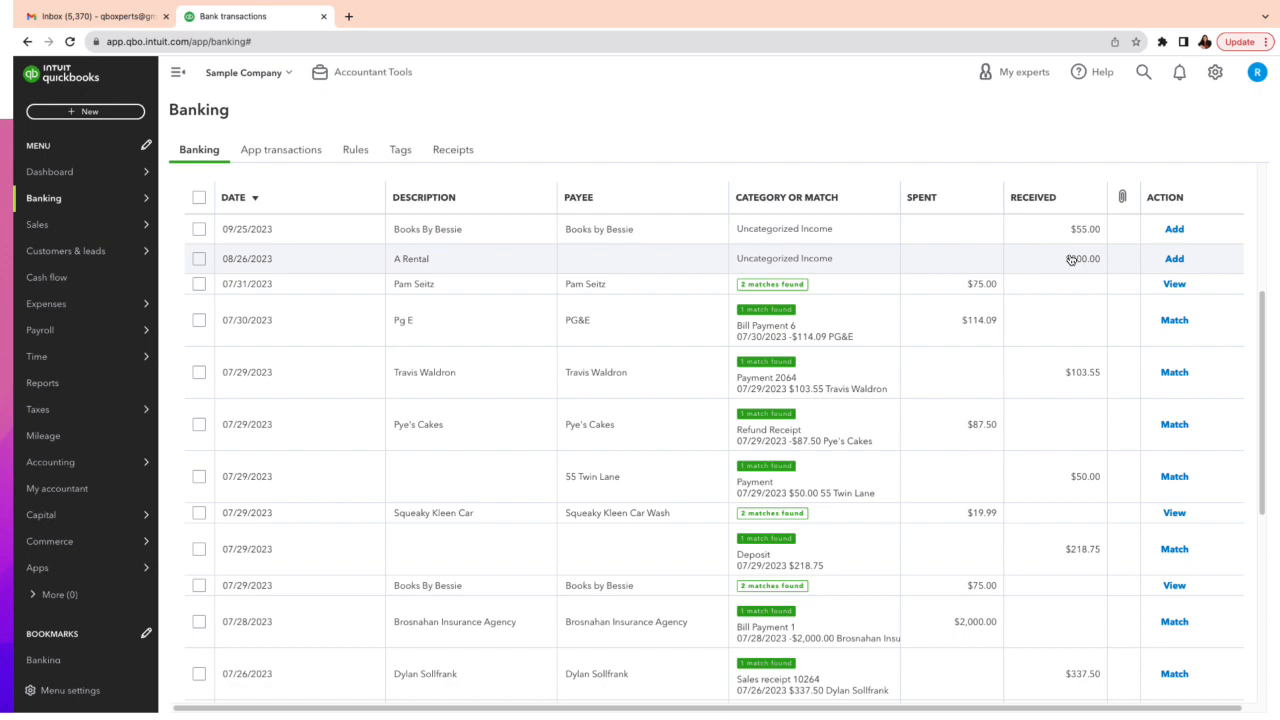
# Start a bank rule from the $200.00 A Rental deposit dated 08/26/2023 and name it A rental.
pyautogui.click(1070, 258)
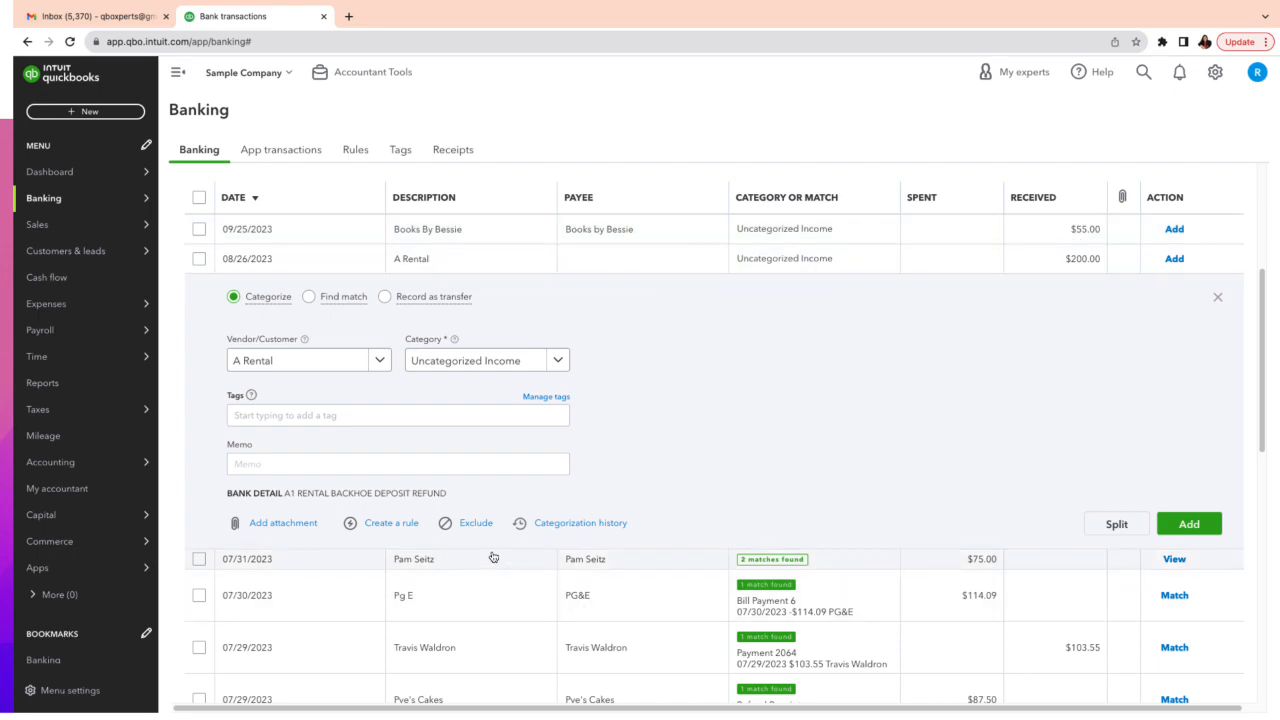
pyautogui.click(402, 523)
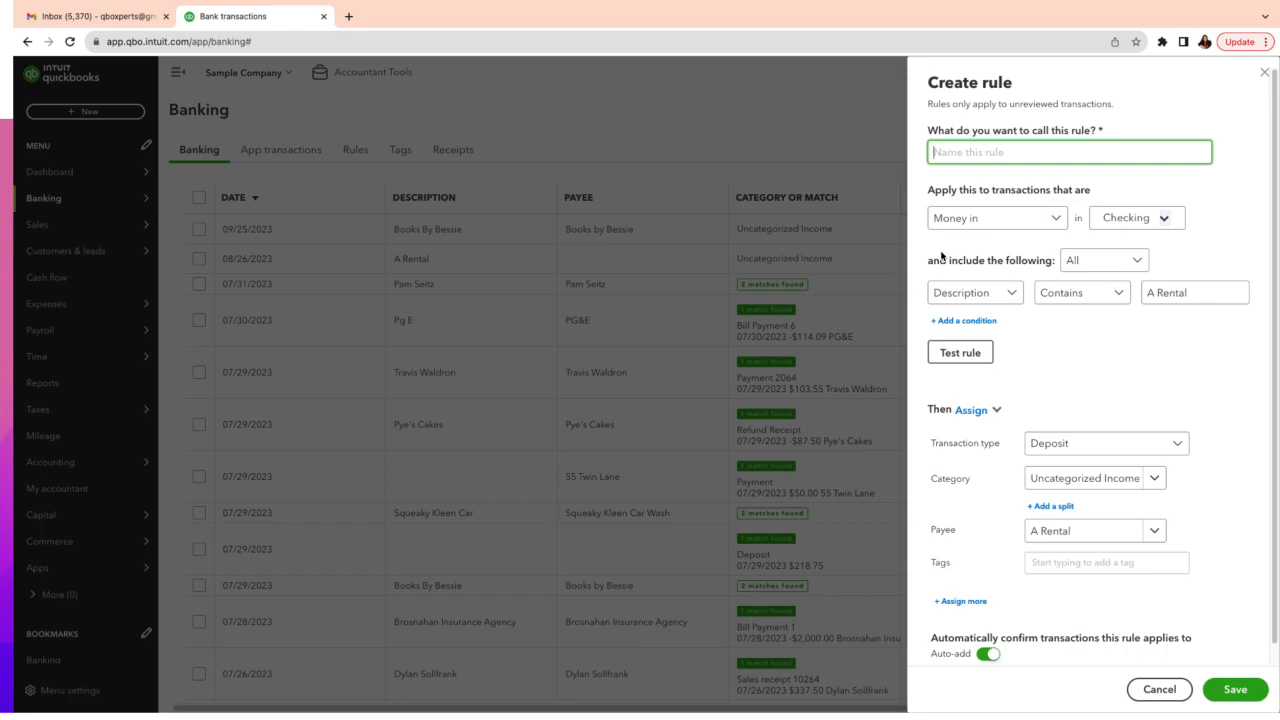
pyautogui.write('Arental')
pyautogui.press('BackSpace')
pyautogui.press('BackSpace')
pyautogui.press('BackSpace')
pyautogui.press('BackSpace')
pyautogui.press('BackSpace')
pyautogui.press('BackSpace')
pyautogui.write('rental')
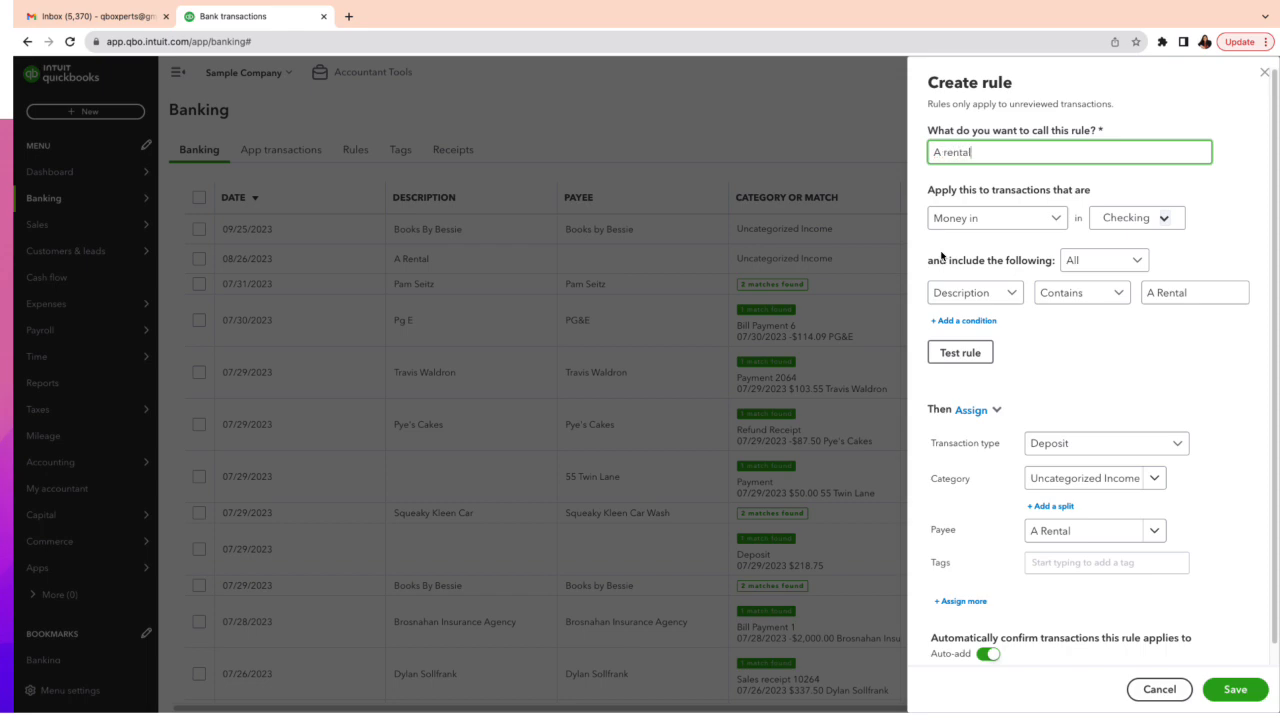
# Apply the money-in A rental rule to all bank accounts.
pyautogui.click(1166, 220)
pyautogui.click(1109, 252)
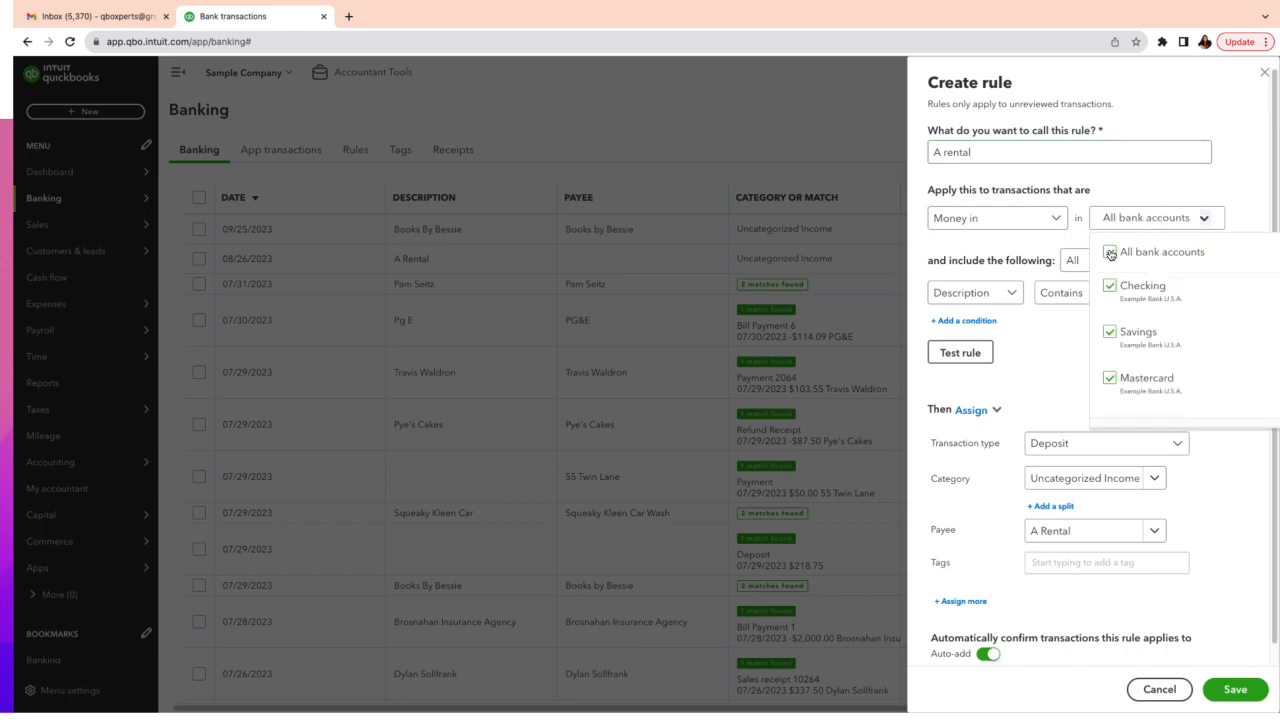
pyautogui.click(1082, 238)
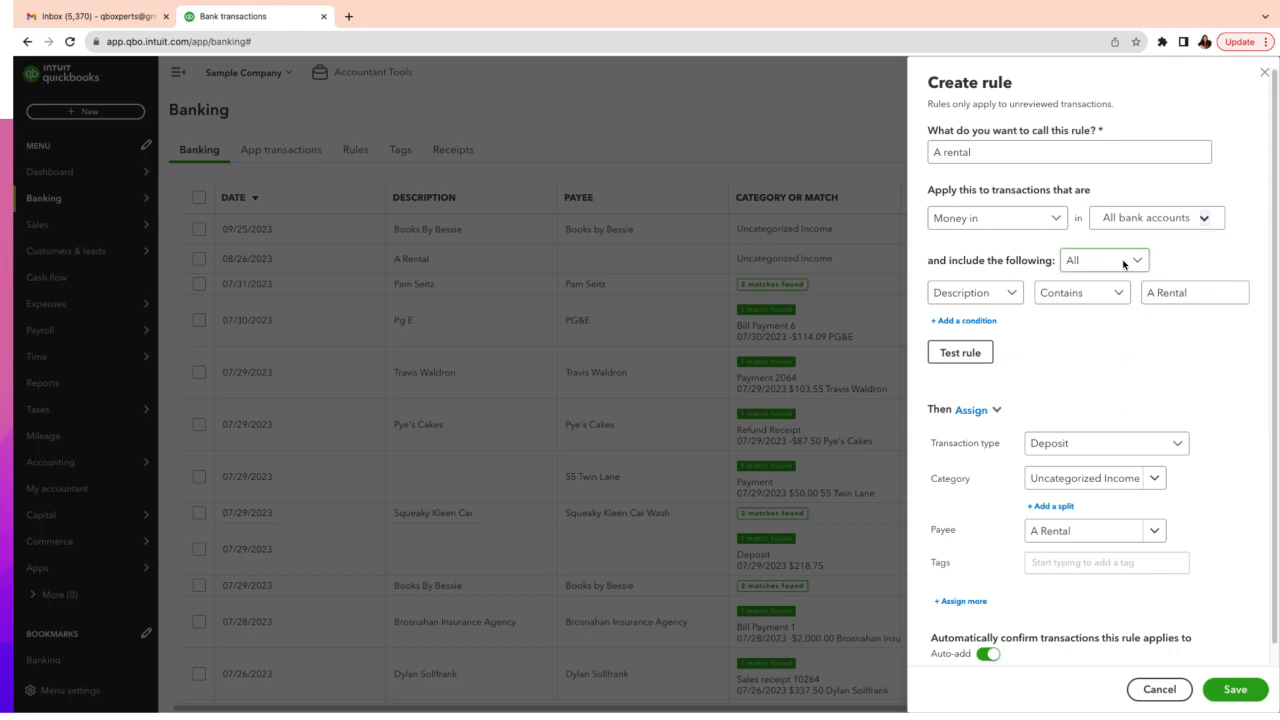
pyautogui.click(1166, 293)
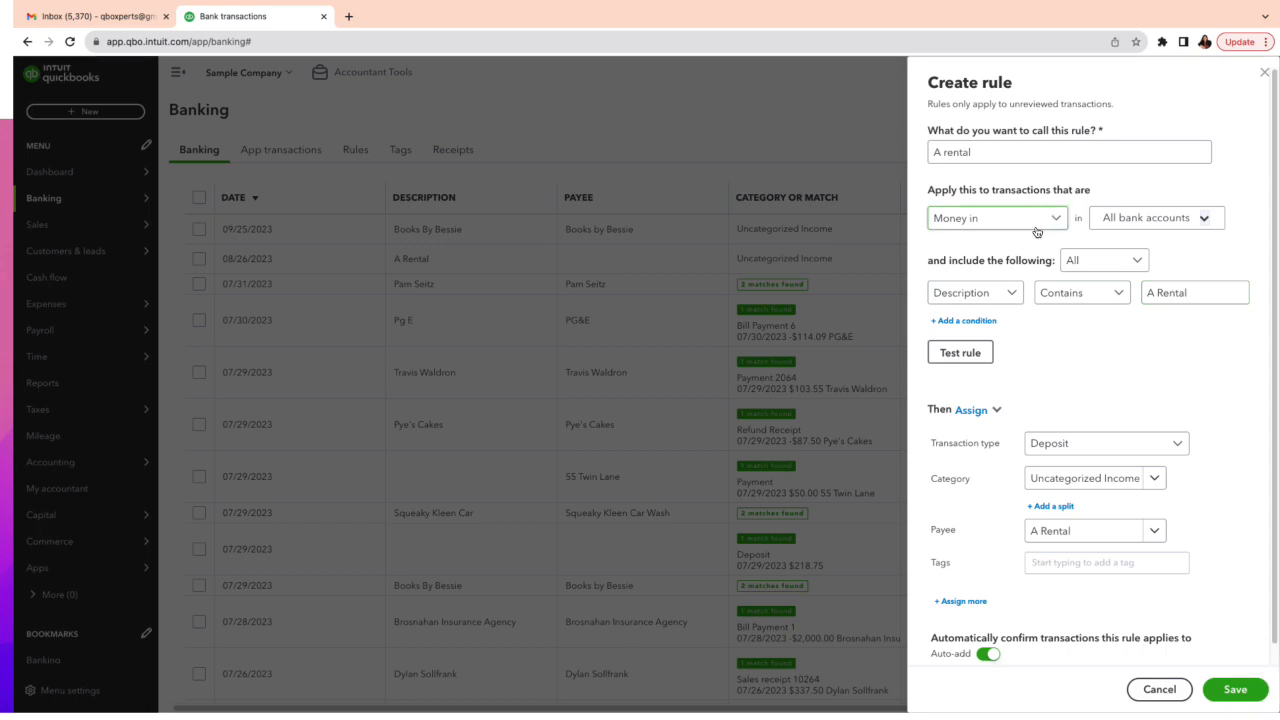
# Set the money-in rule's category to the top-level Equipment Rental expense account.
pyautogui.click(1154, 481)
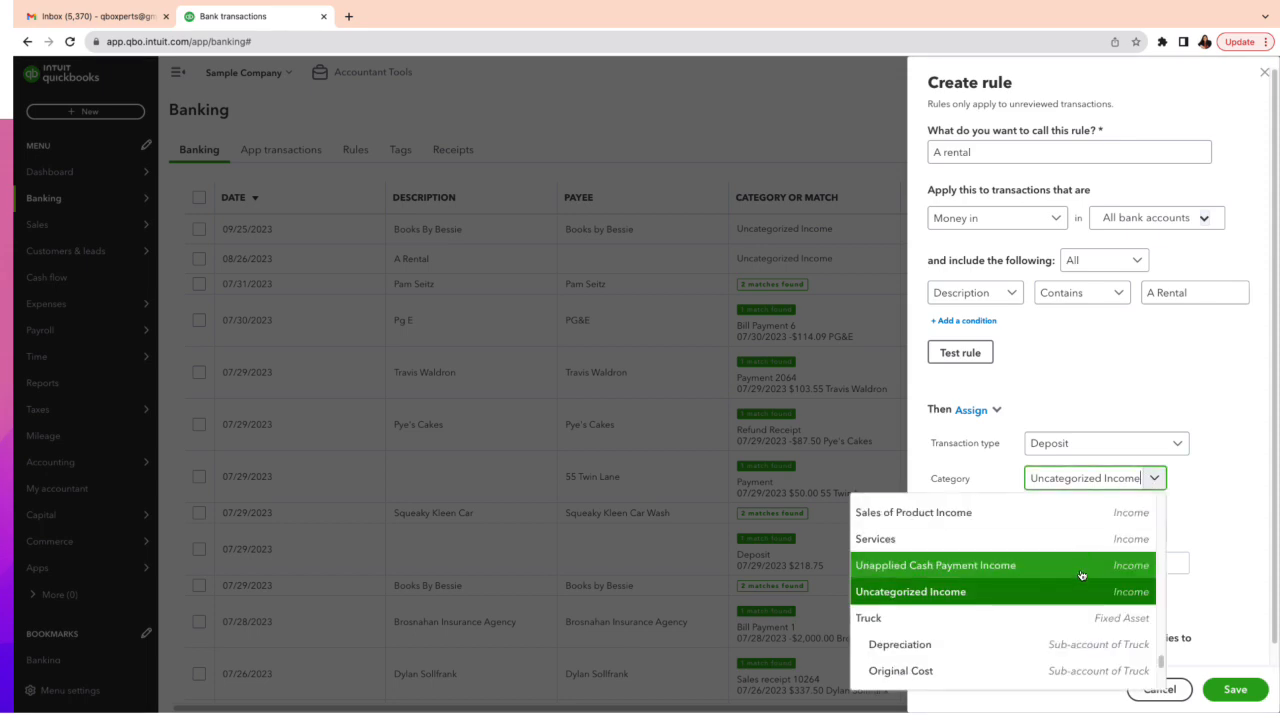
pyautogui.click(1018, 486)
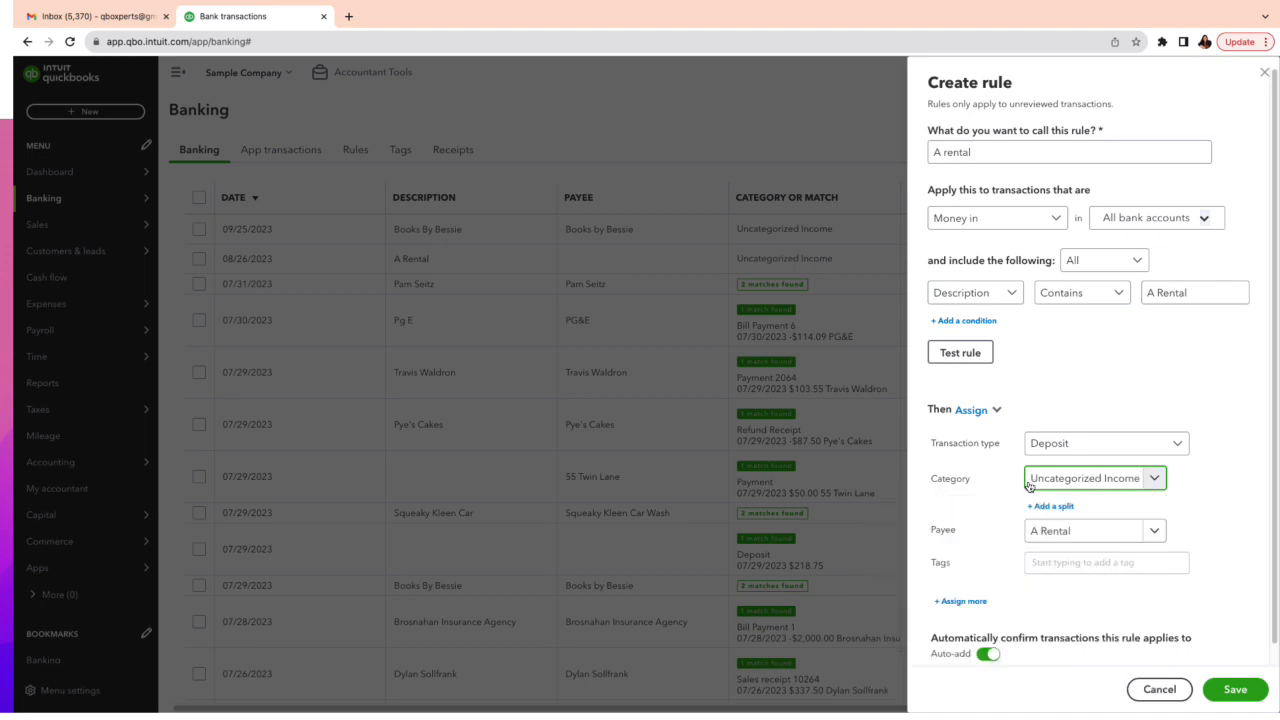
pyautogui.moveTo(1028, 486); pyautogui.dragTo(1137, 478)
pyautogui.press('BackSpace')
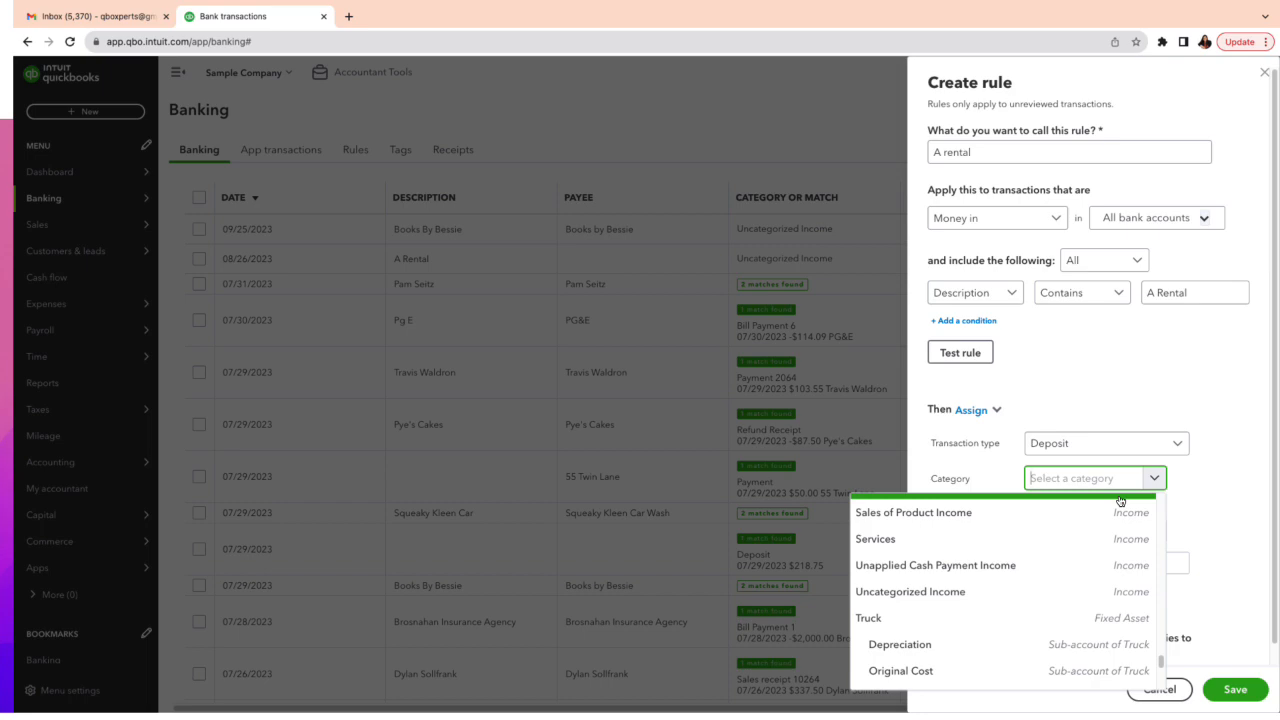
pyautogui.write('Equipment')
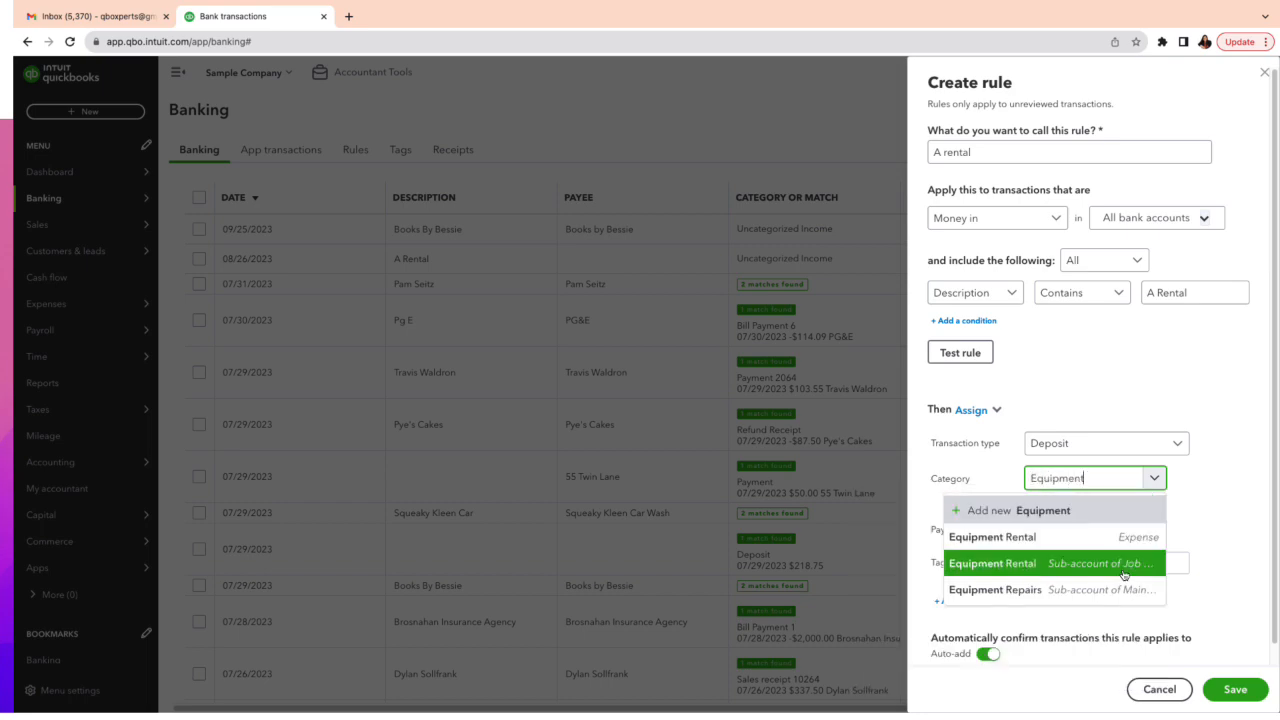
pyautogui.click(1080, 541)
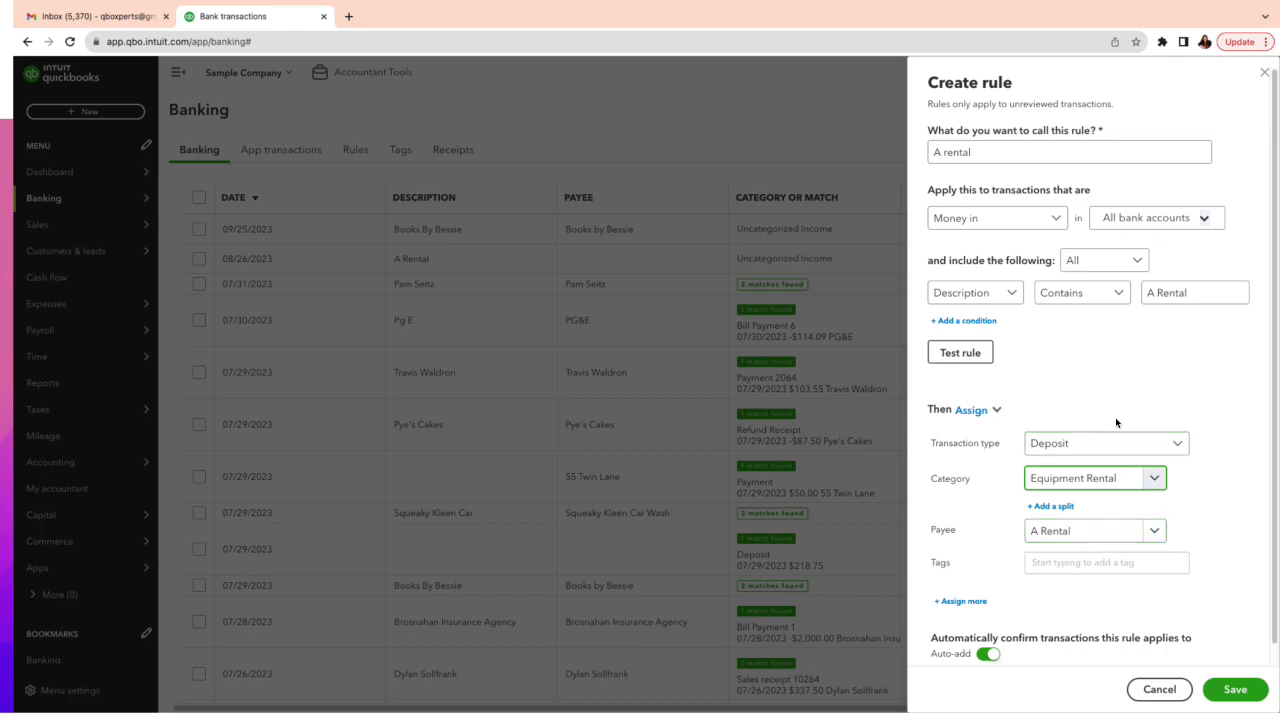
pyautogui.scroll(-1, 1186, 435)
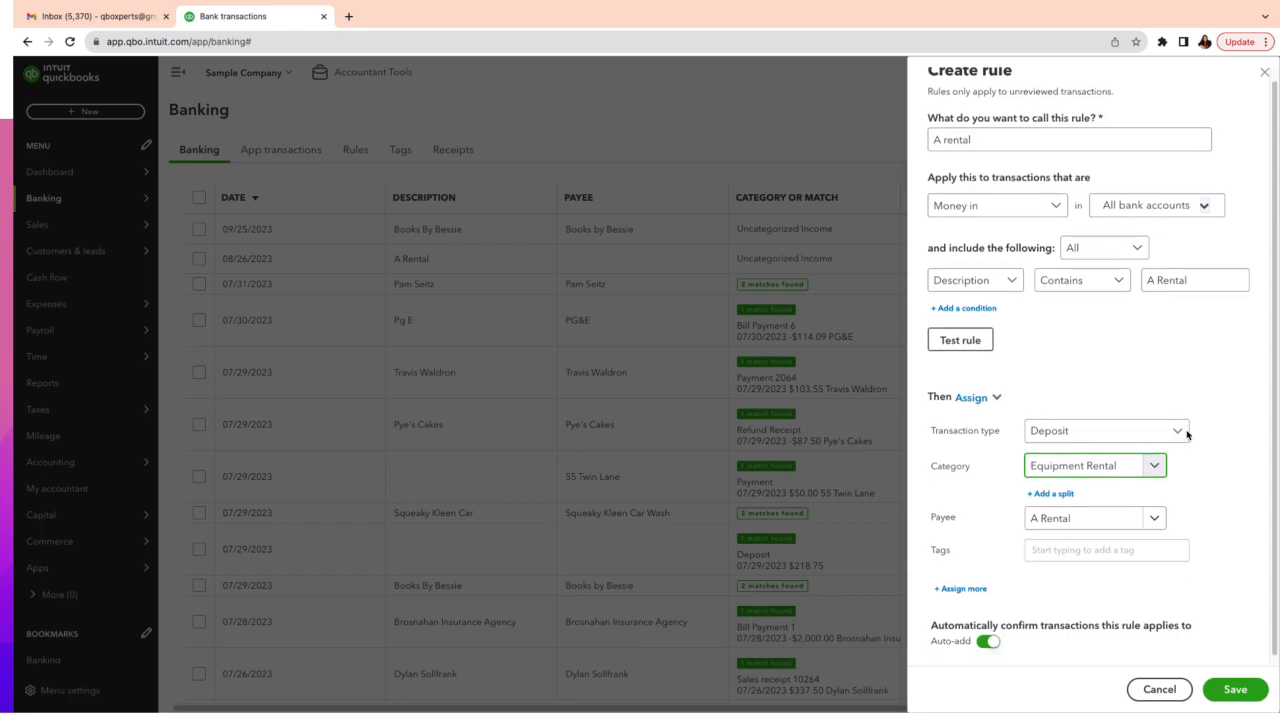
pyautogui.scroll(-1, 1186, 433)
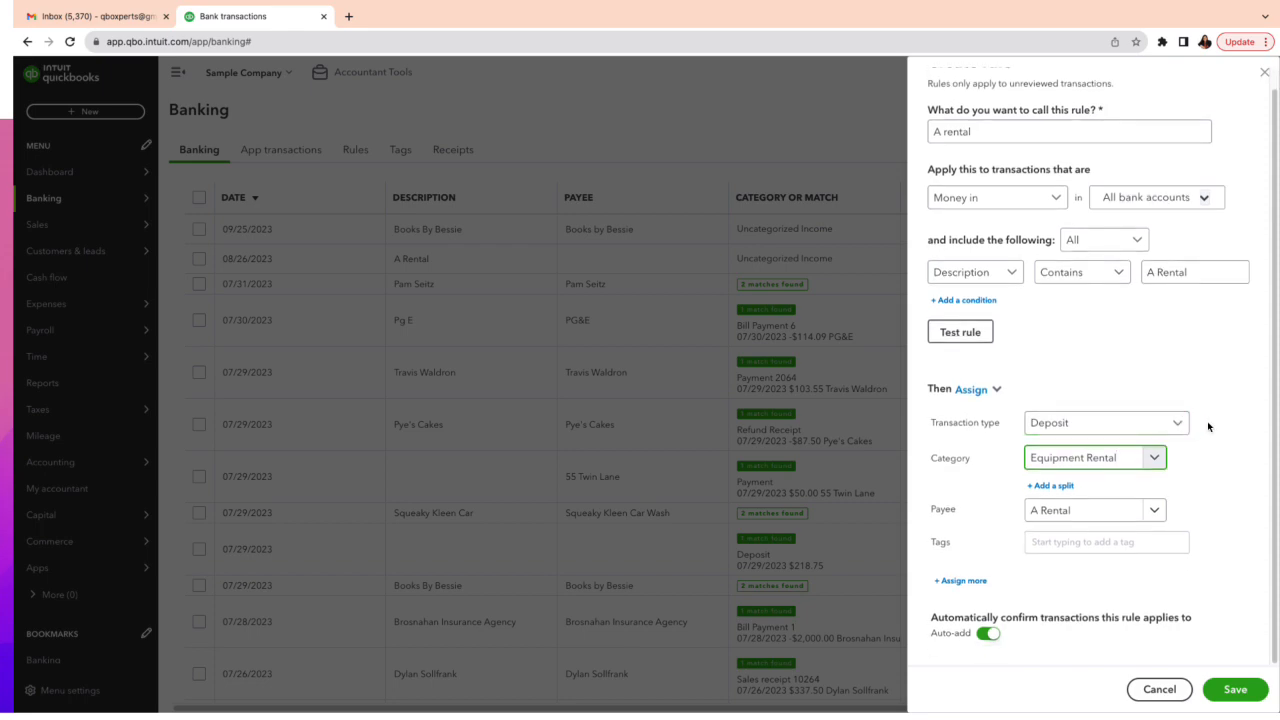
# Test the money-in A rental rule against the unreviewed transactions and try to save it.
pyautogui.scroll(-1, 1207, 421)
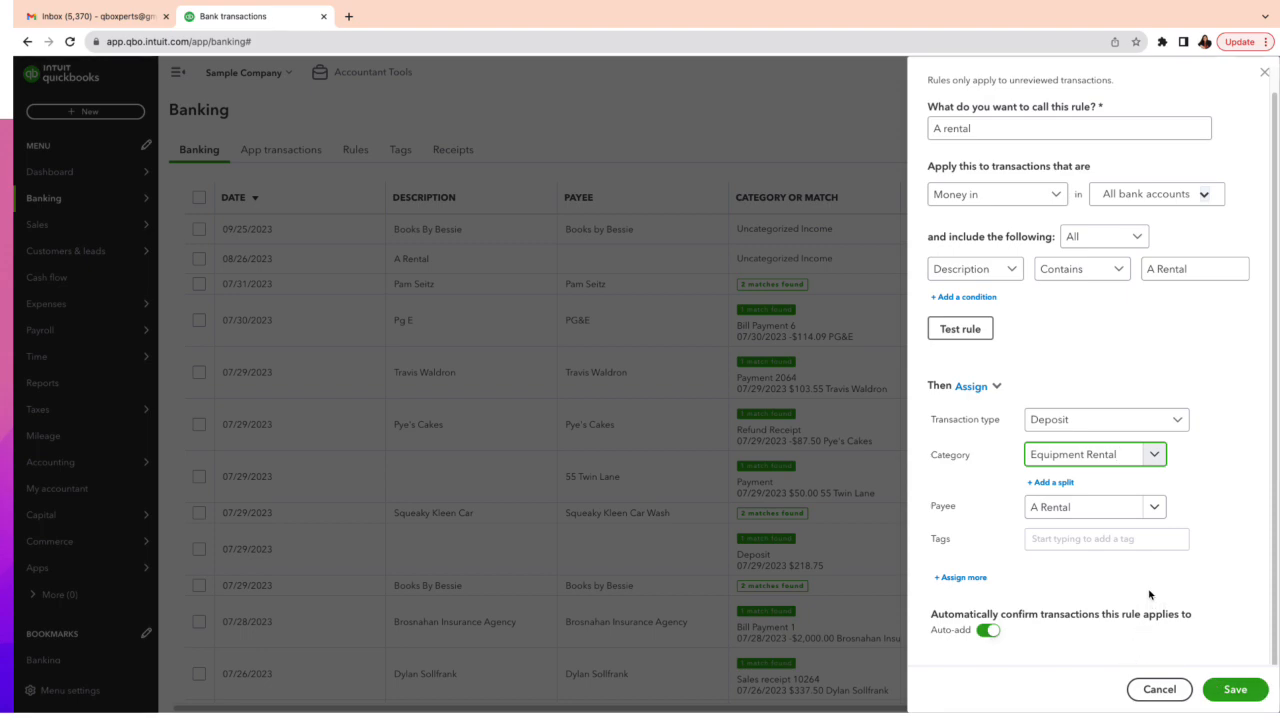
pyautogui.click(970, 336)
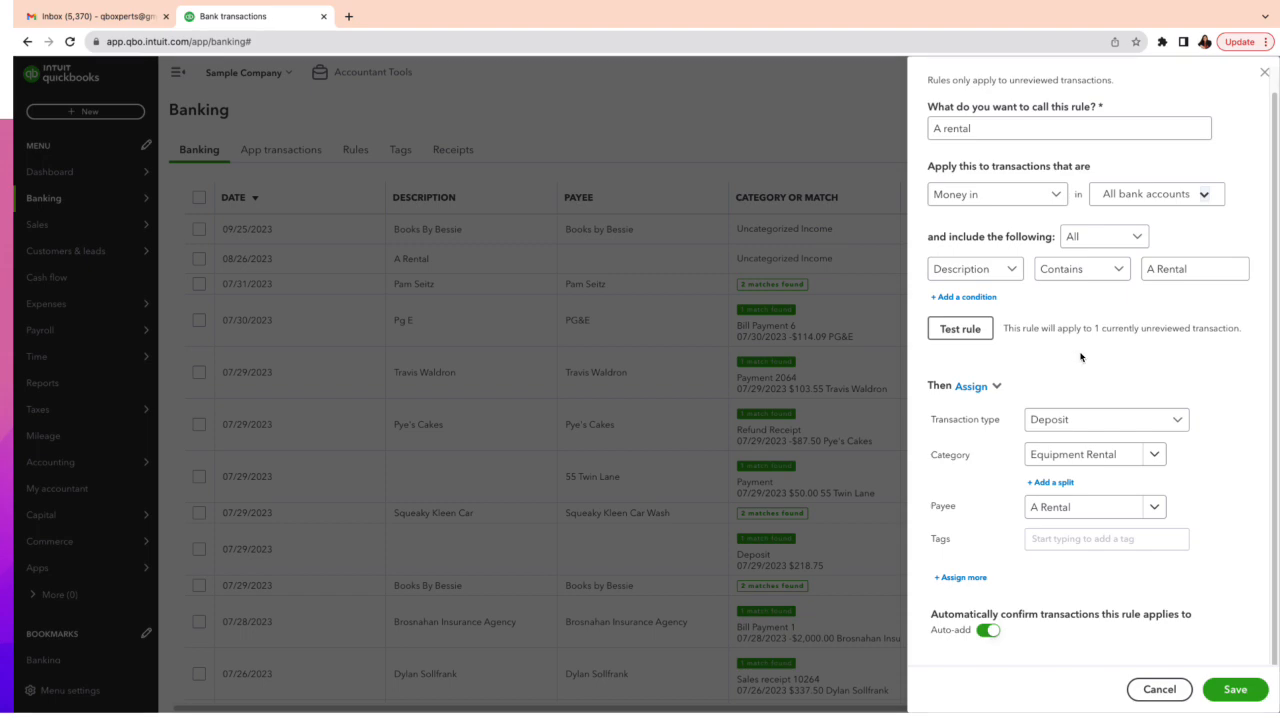
pyautogui.click(1230, 697)
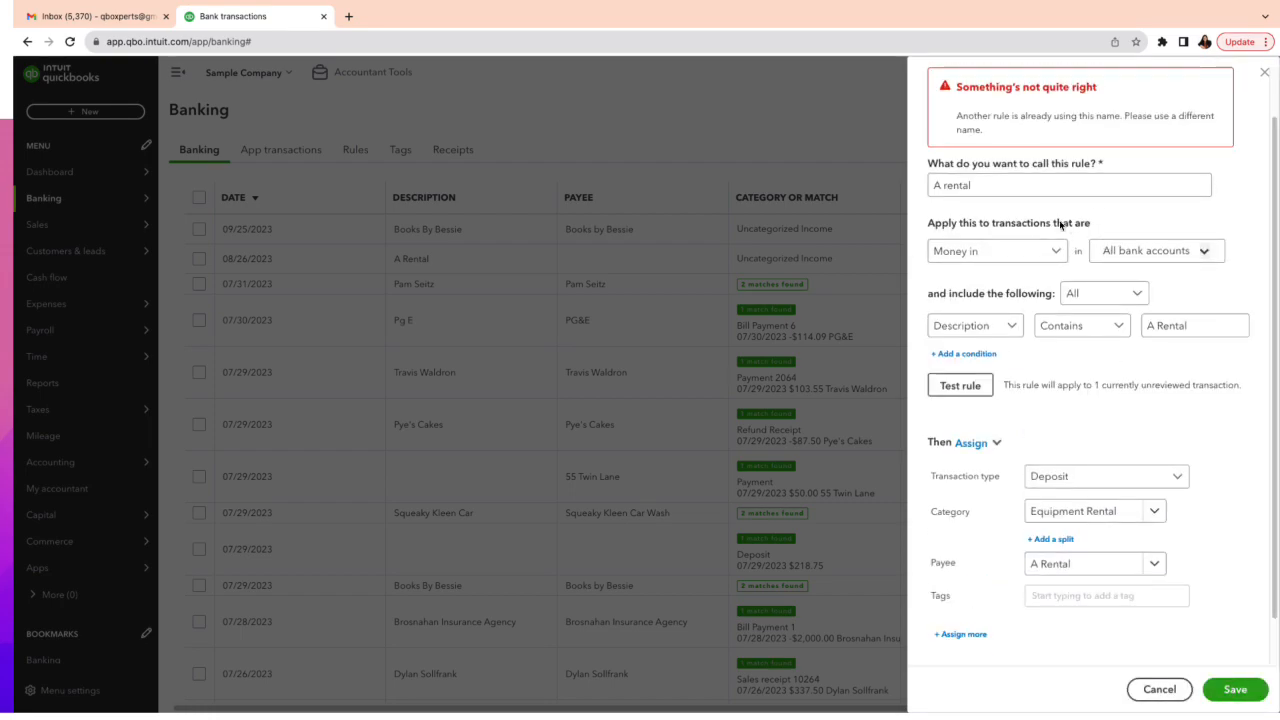
# Rename the money-in rule as A rental deposit refund and save it.
pyautogui.click(1044, 190)
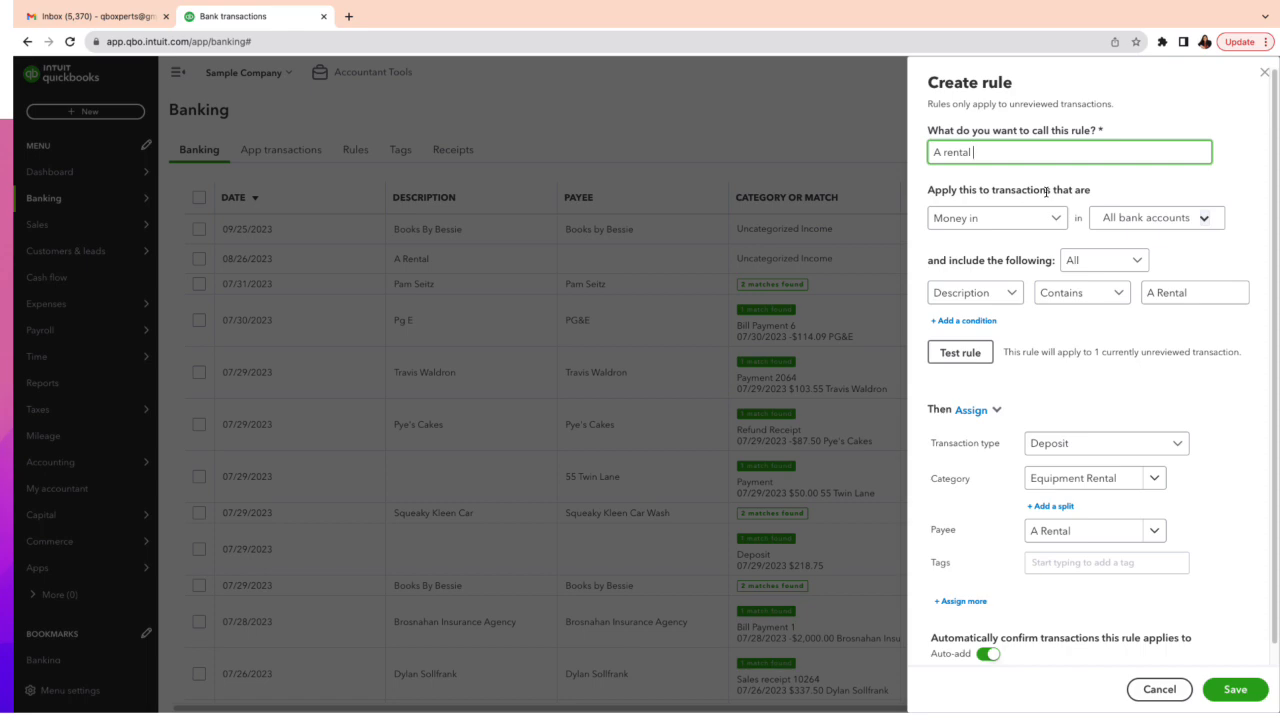
pyautogui.write('deposit refund')
pyautogui.click(1228, 690)
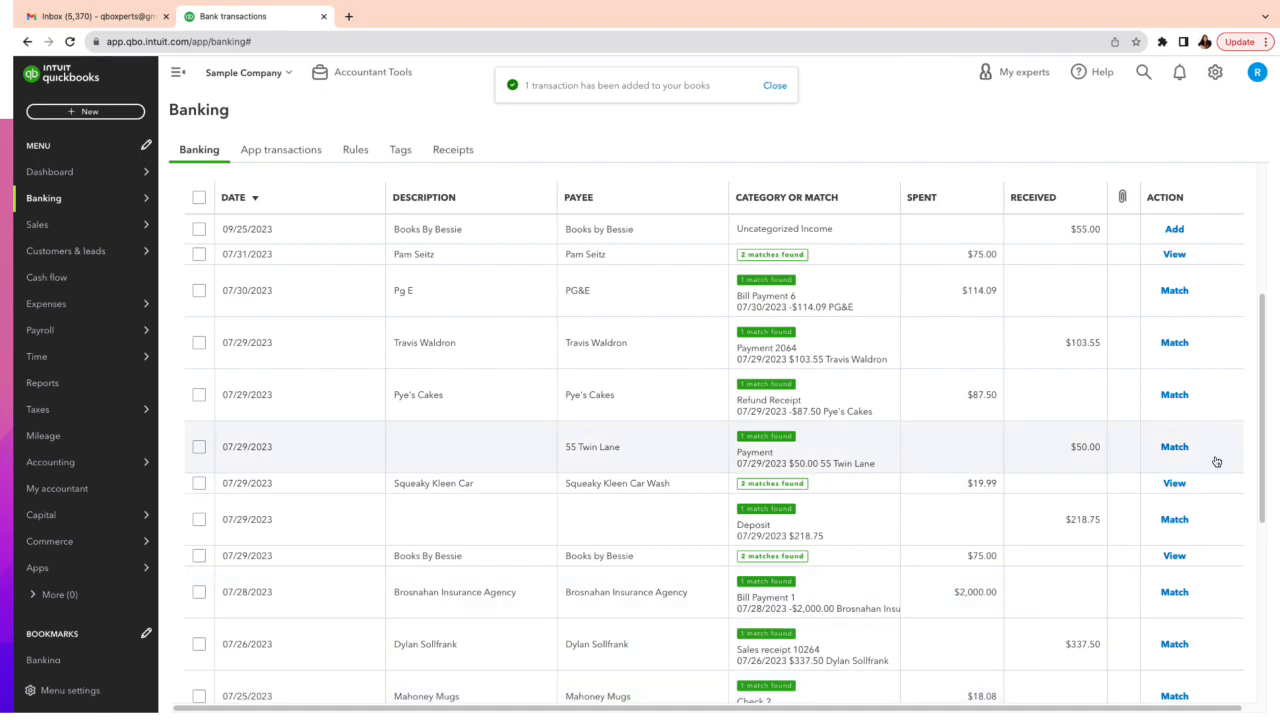
# Look over the Checking transactions still for review and open the list of bank rules.
pyautogui.scroll(3, 1080, 451)
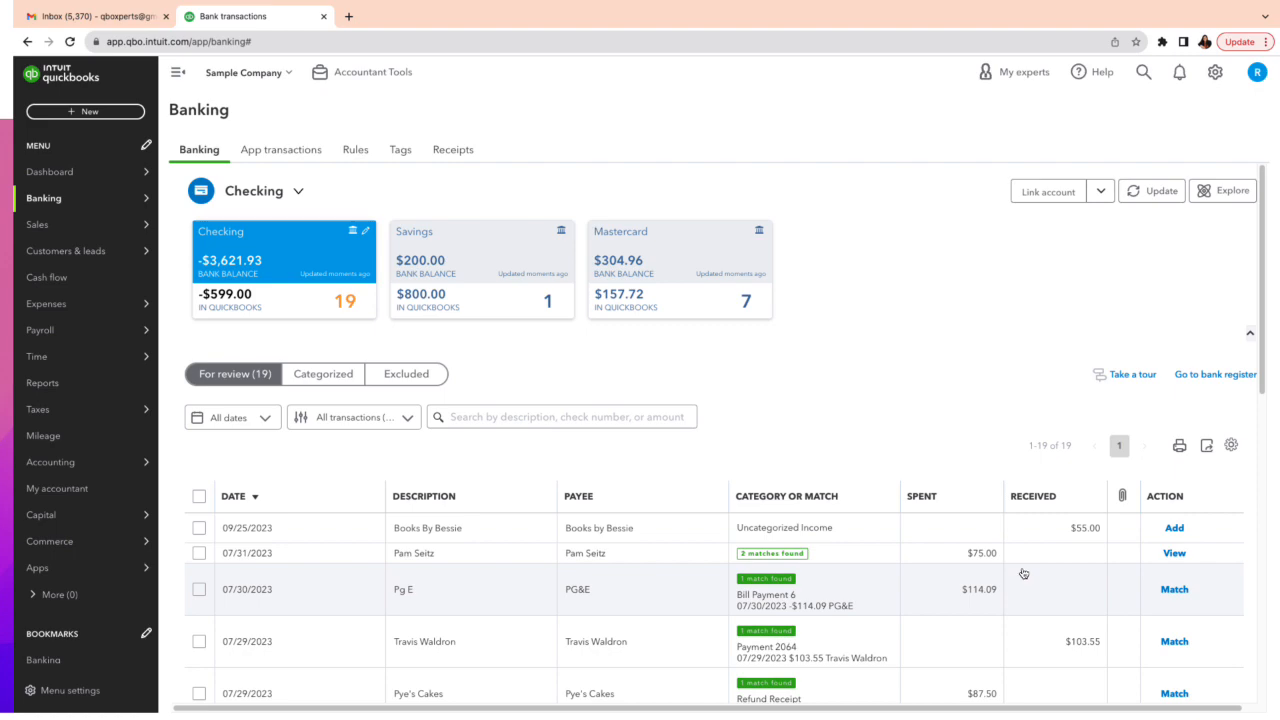
pyautogui.scroll(-3, 1020, 573)
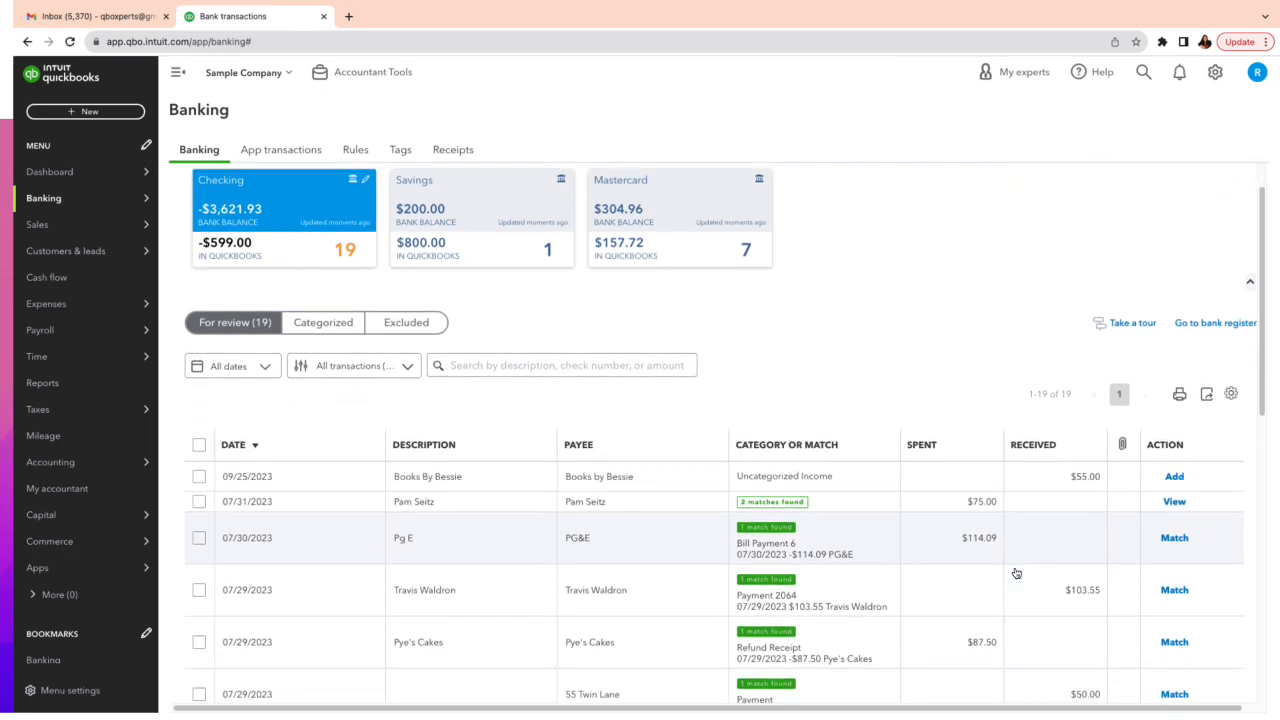
pyautogui.scroll(2, 1016, 573)
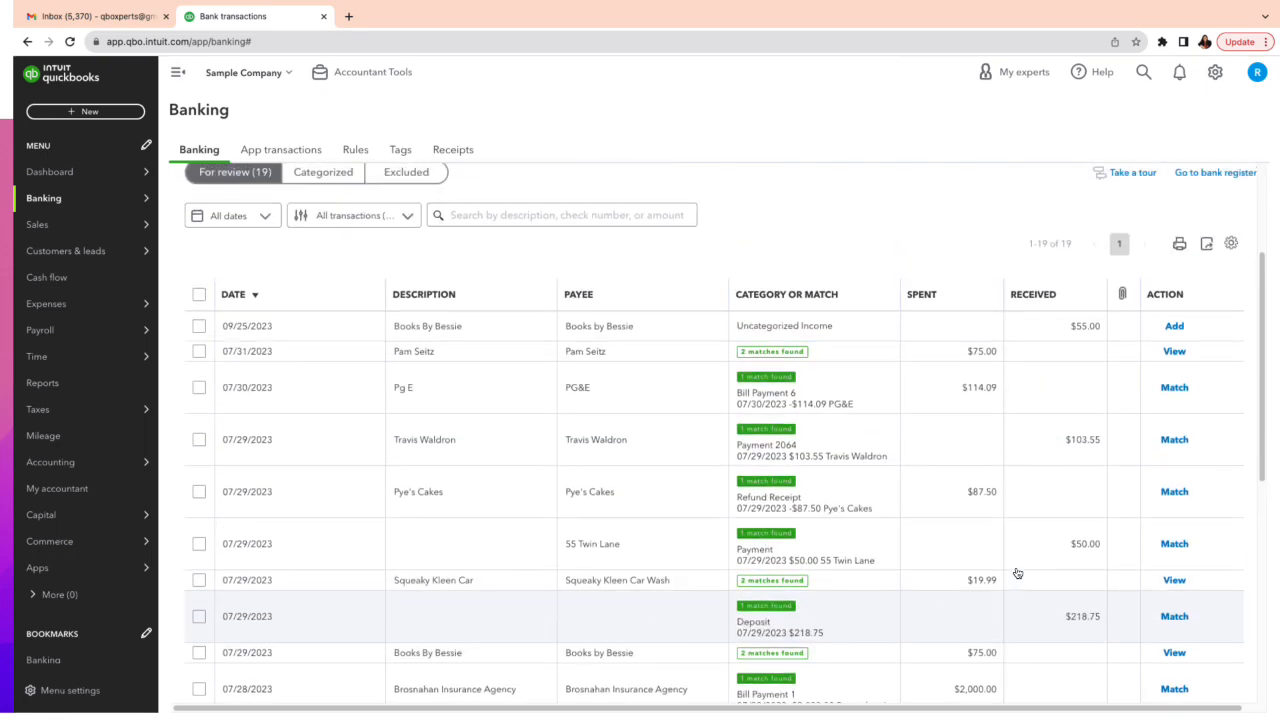
pyautogui.scroll(1, 1017, 573)
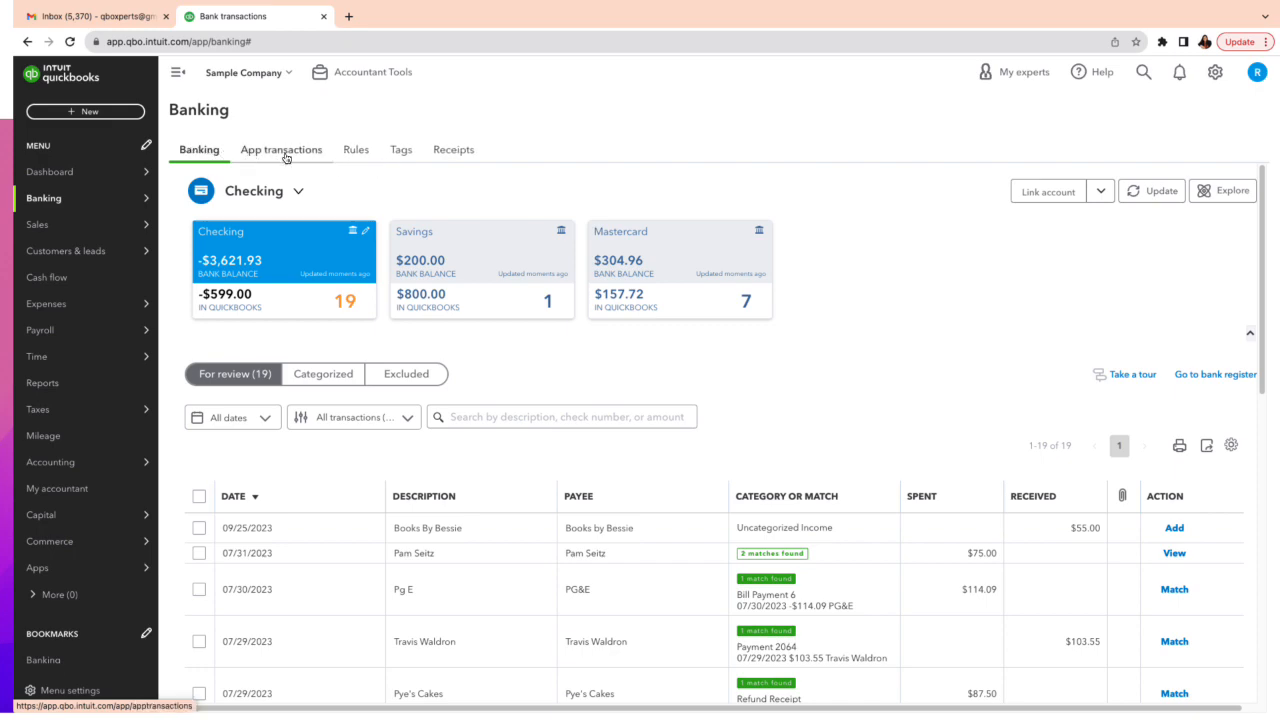
pyautogui.click(354, 152)
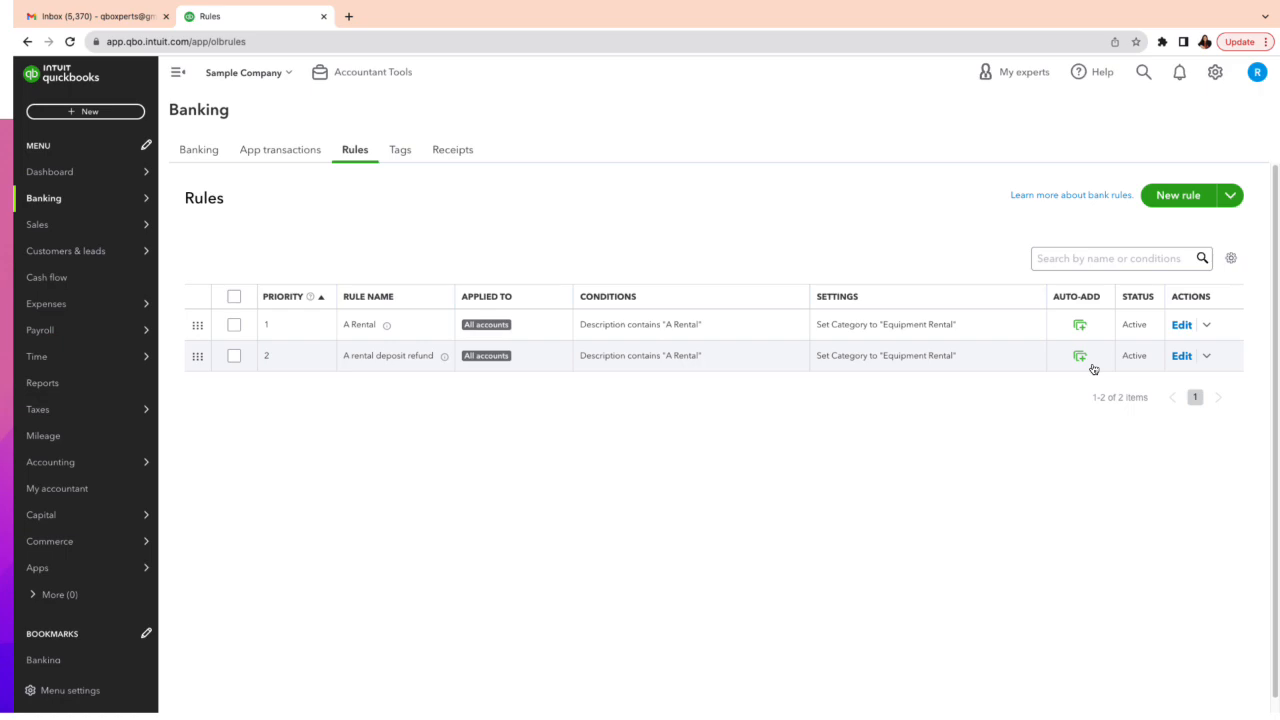
# Turn off Auto-add for the A Rental money-out rule and save the rule.
pyautogui.click(1182, 327)
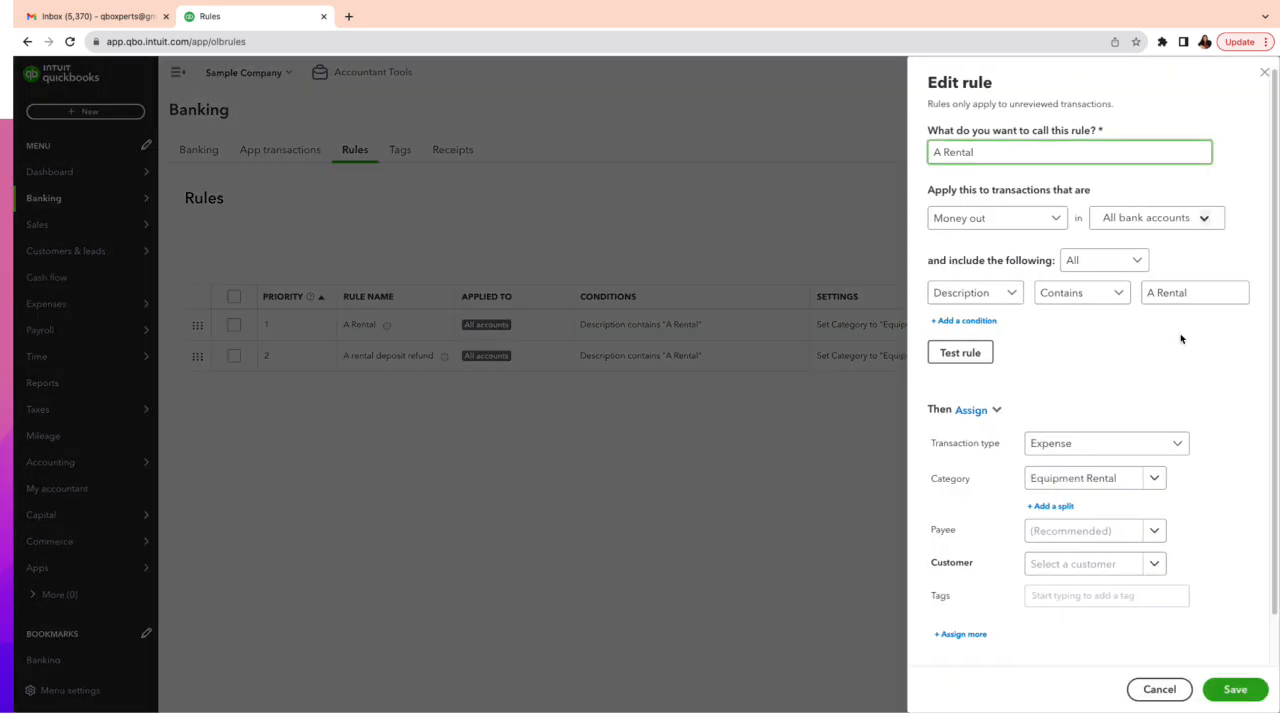
pyautogui.scroll(-1, 1199, 418)
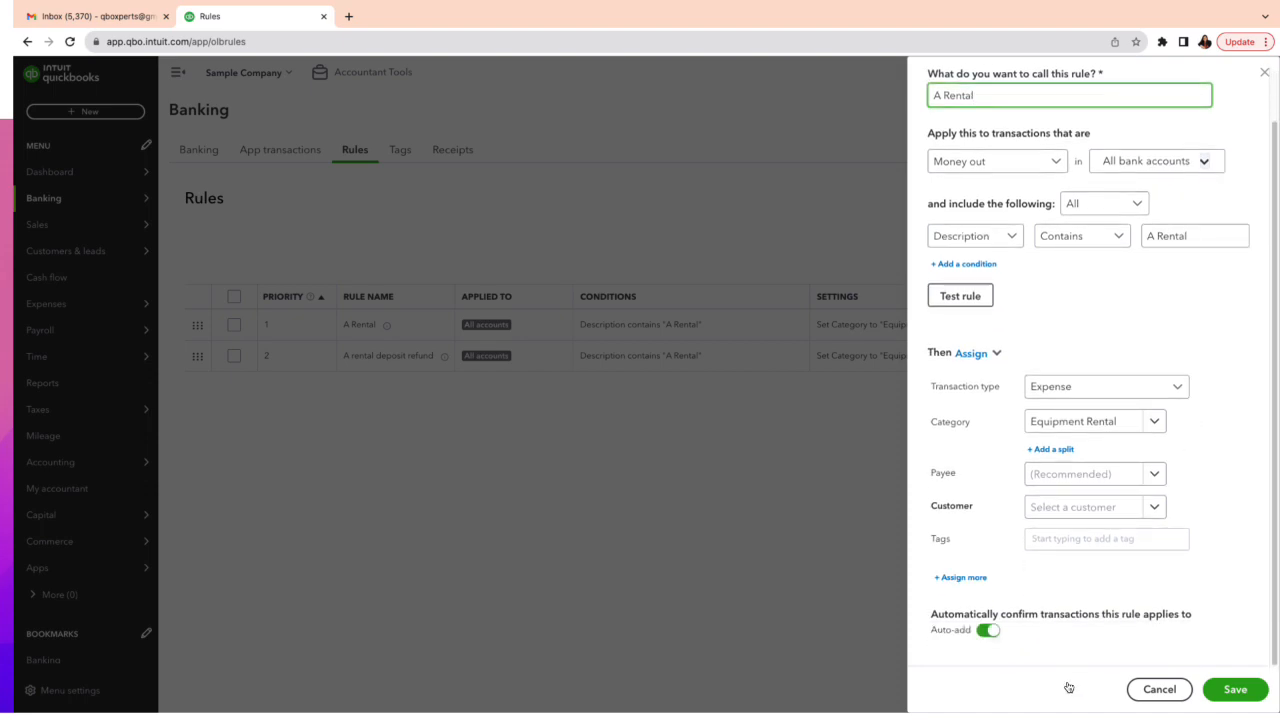
pyautogui.click(986, 631)
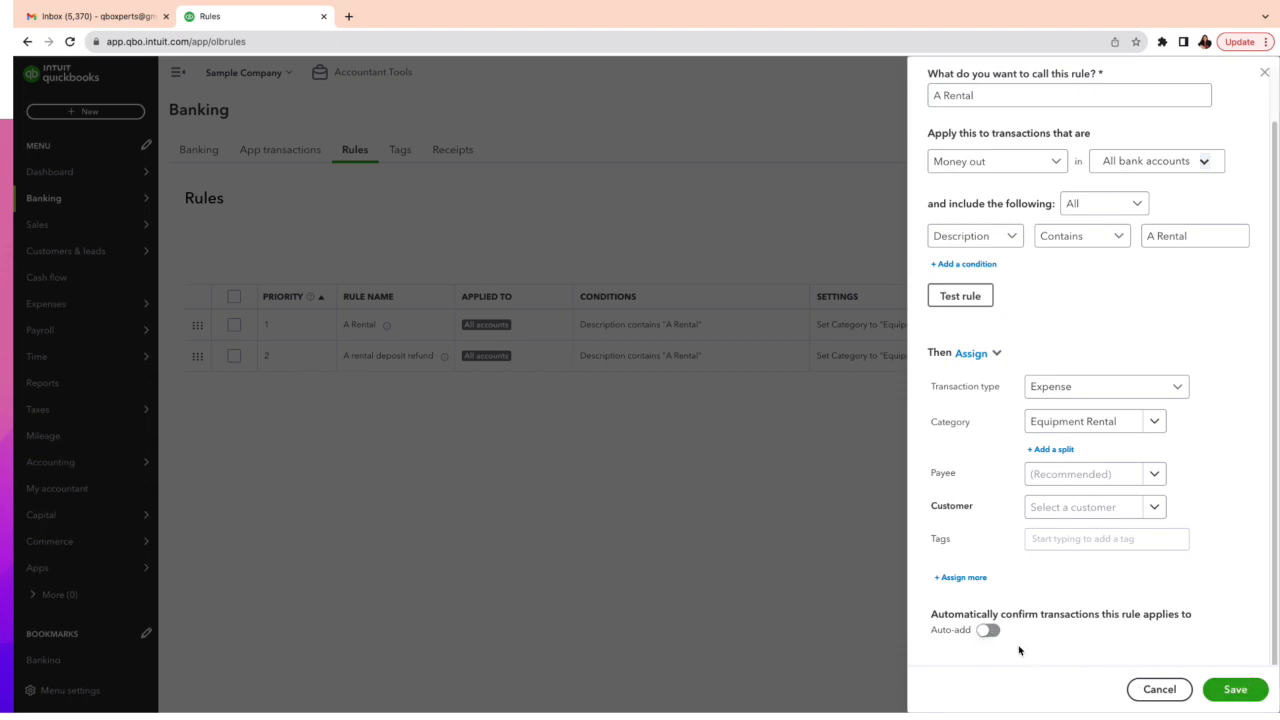
pyautogui.click(1236, 690)
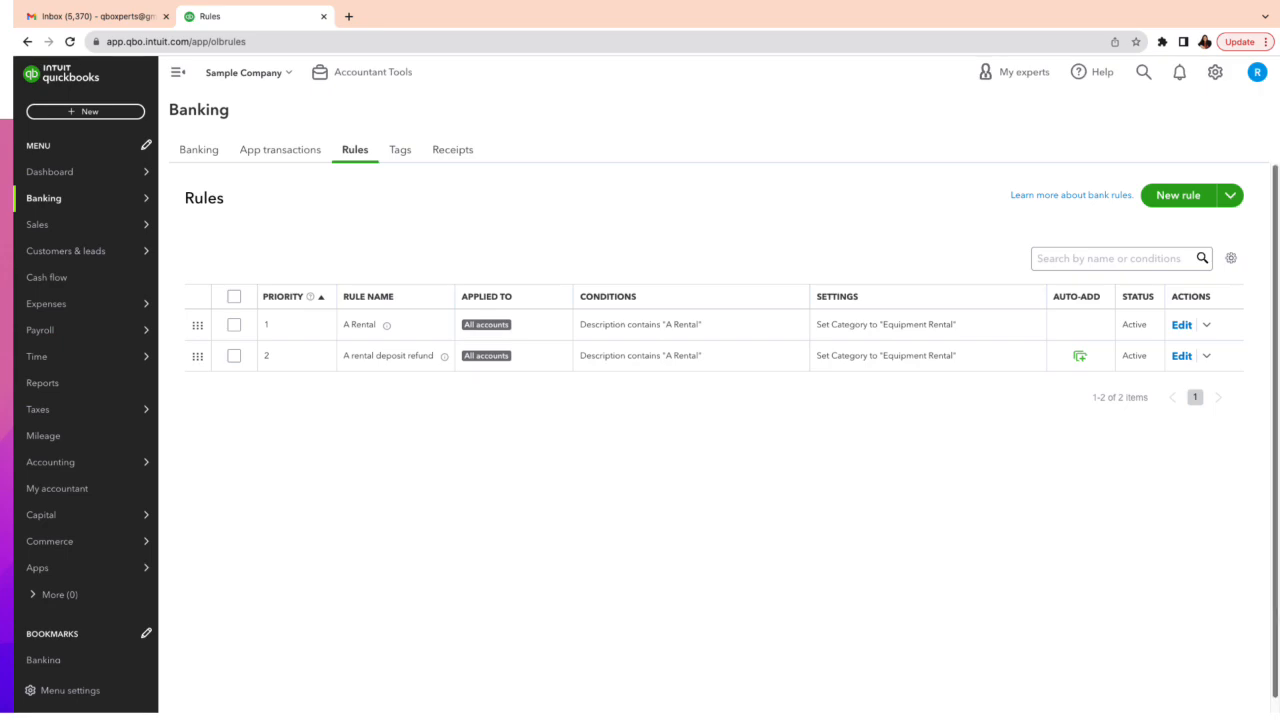
# Delete the A Rental money-out rule, and open and dismiss a blank new-rule form.
pyautogui.click(1207, 326)
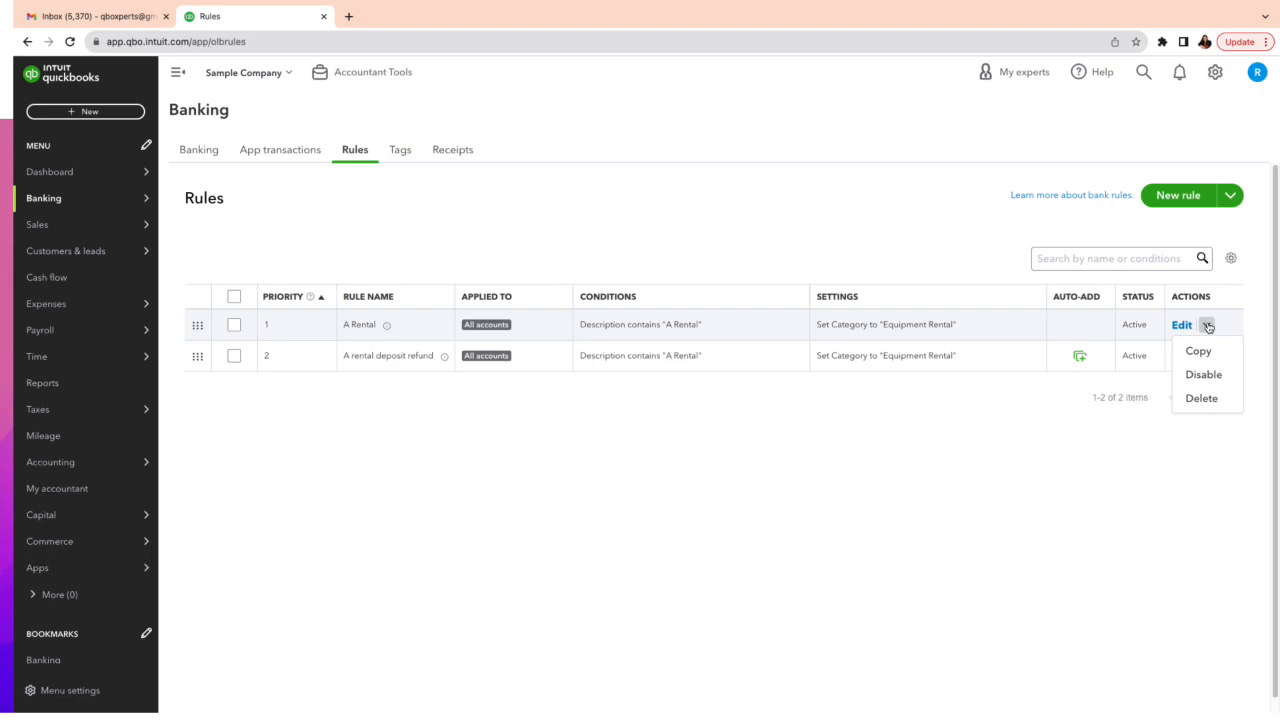
pyautogui.click(1203, 400)
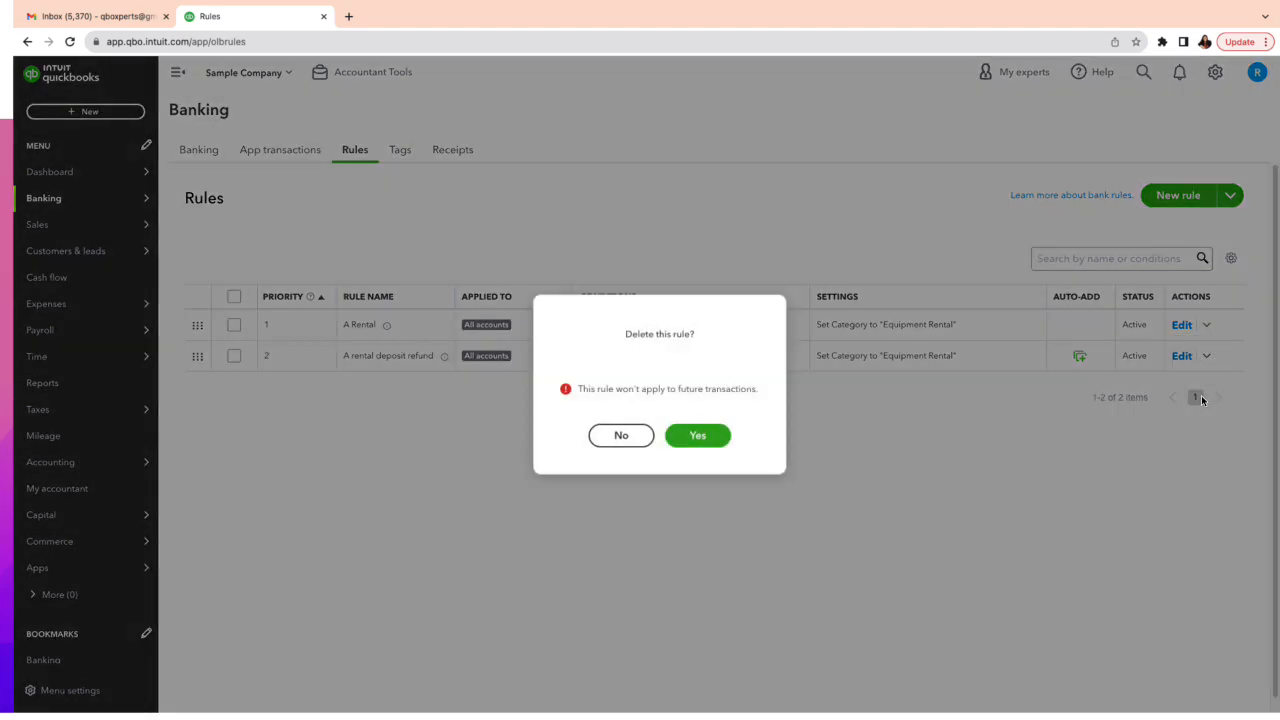
pyautogui.click(719, 443)
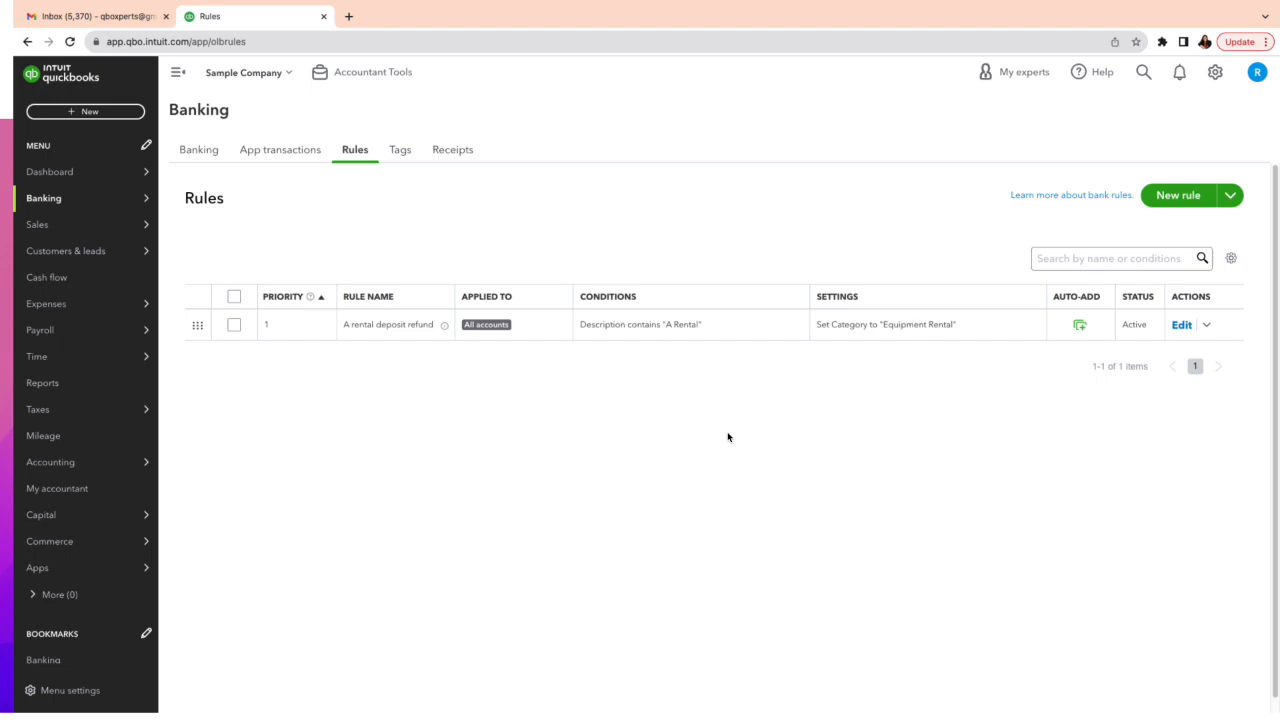
pyautogui.click(1180, 196)
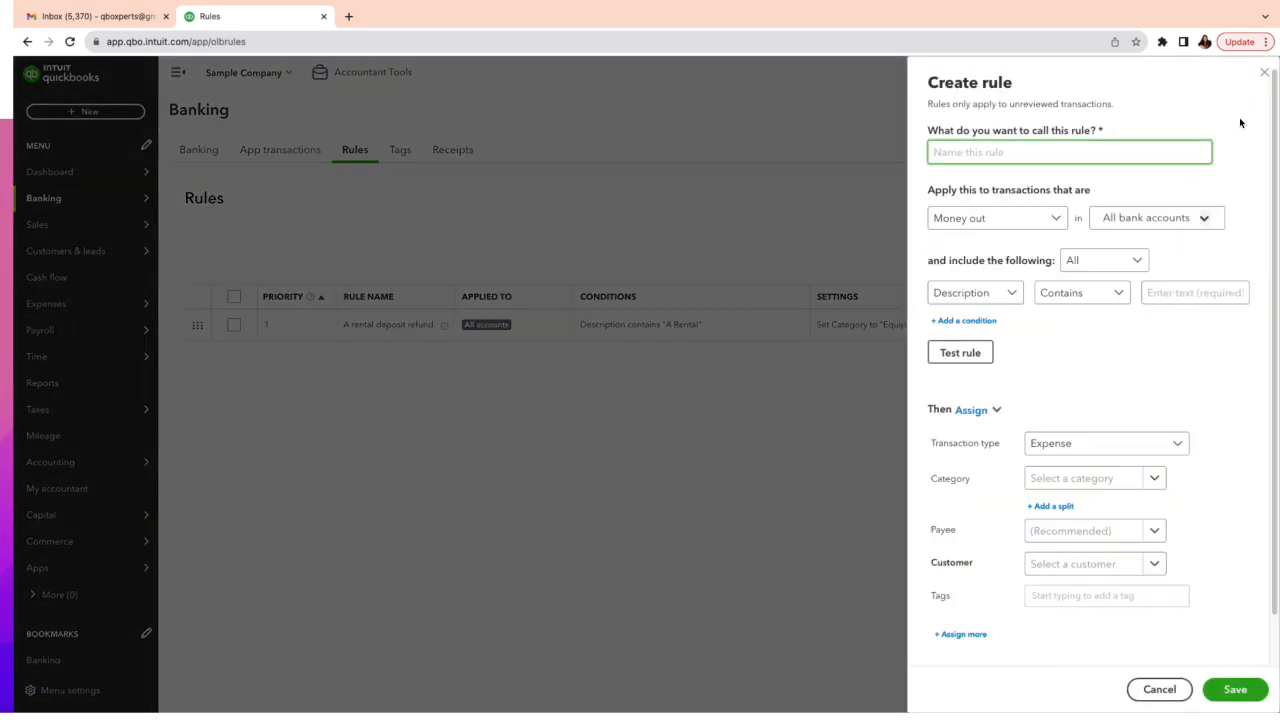
pyautogui.click(1264, 76)
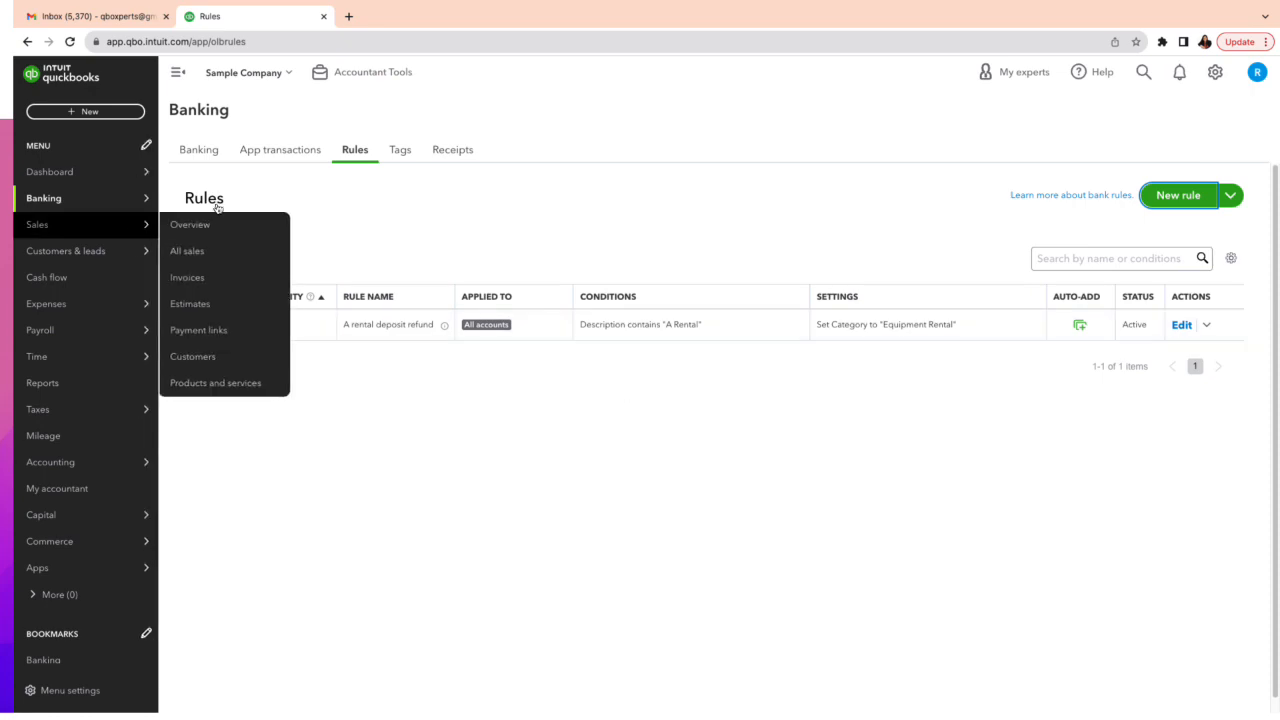